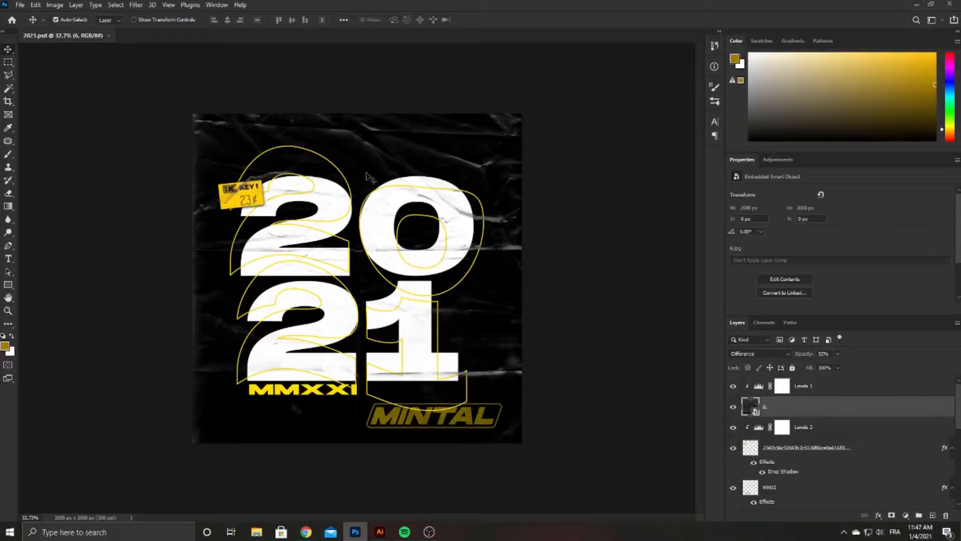
Step: Create a 2000 × 2000 px, 300 ppi document with a black background and place plastic wrap texture 6 as an embedded image
{"action": "key", "text": "ctrl+n"}
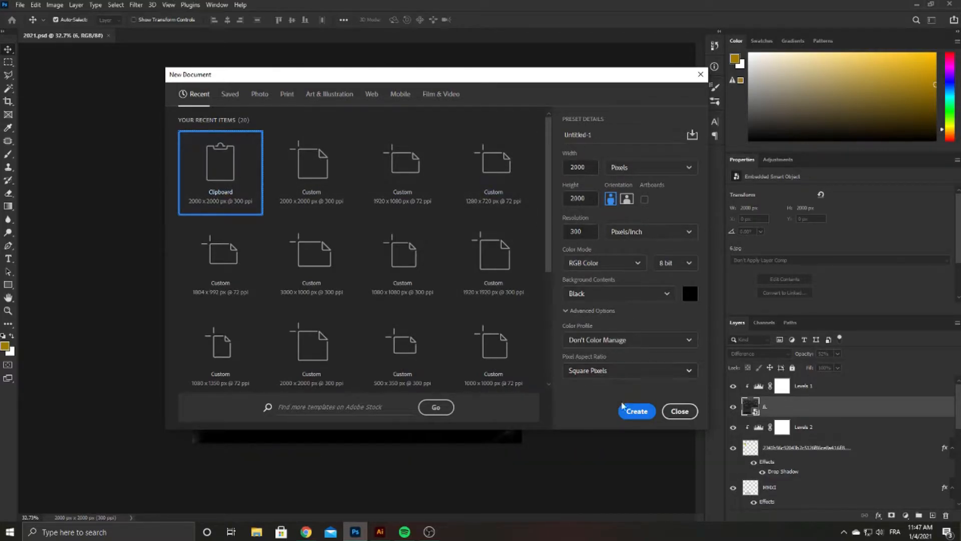
{"action": "left_click", "coordinate": [637, 413]}
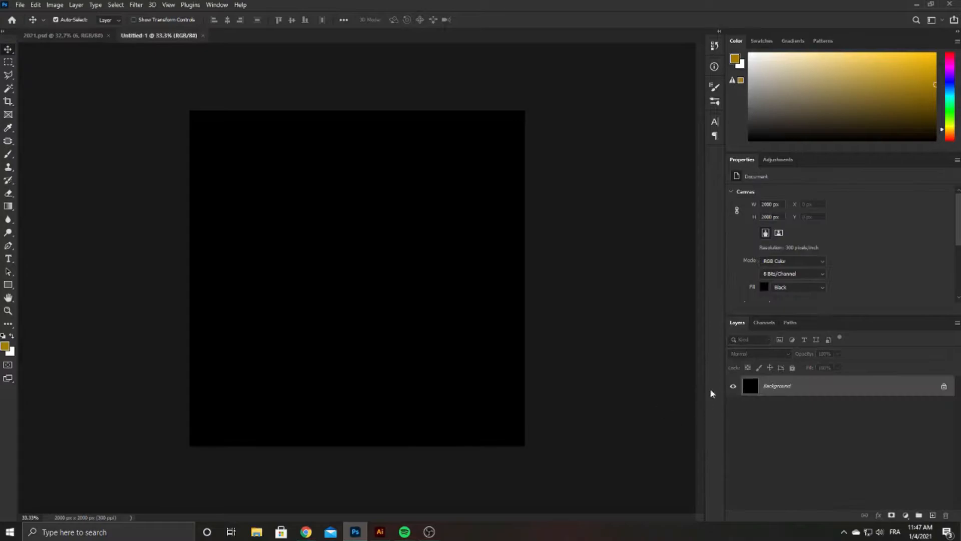
{"action": "left_click", "coordinate": [21, 6]}
{"action": "left_click", "coordinate": [90, 202]}
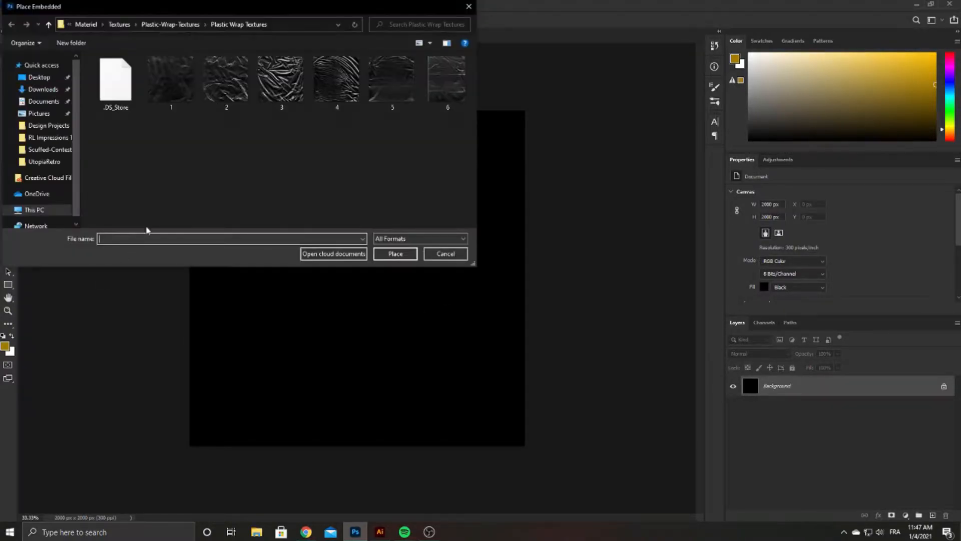
{"action": "left_click", "coordinate": [432, 86]}
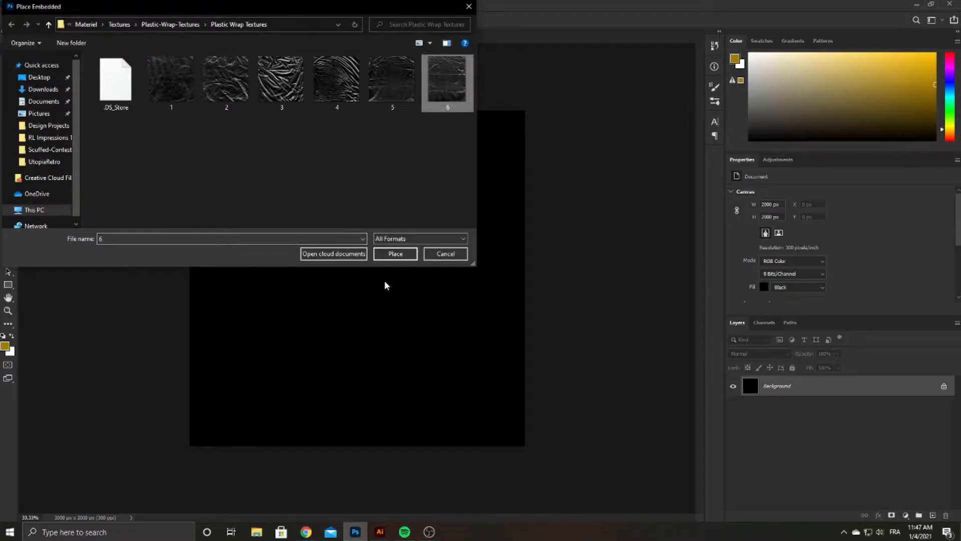
{"action": "left_click", "coordinate": [405, 254]}
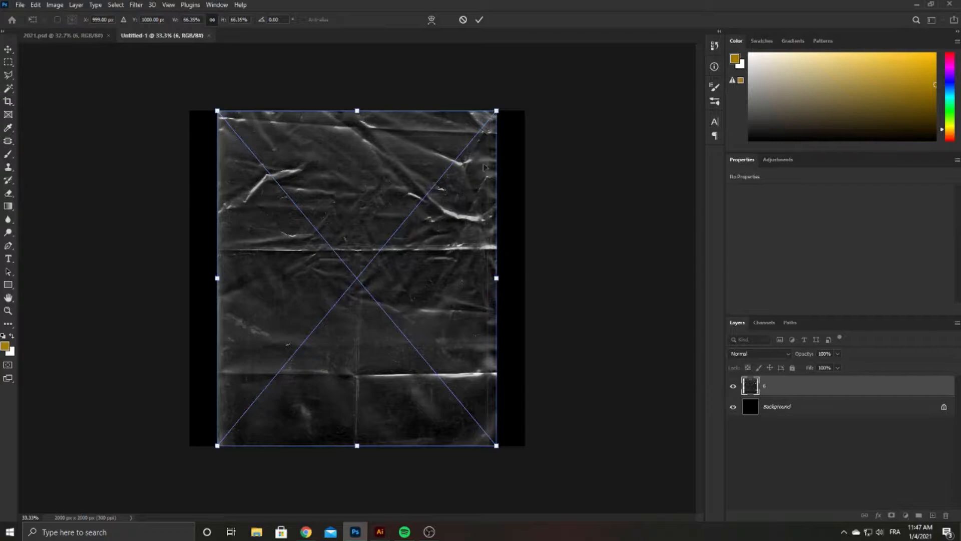
Step: Stretch the placed plastic wrap texture sideways to cover the canvas width and commit the transform
{"action": "mouse_move", "coordinate": [496, 110]}
{"action": "left_mouse_down"}
{"action": "mouse_move", "coordinate": [500, 102]}
{"action": "mouse_move", "coordinate": [497, 111]}
{"action": "left_mouse_up"}
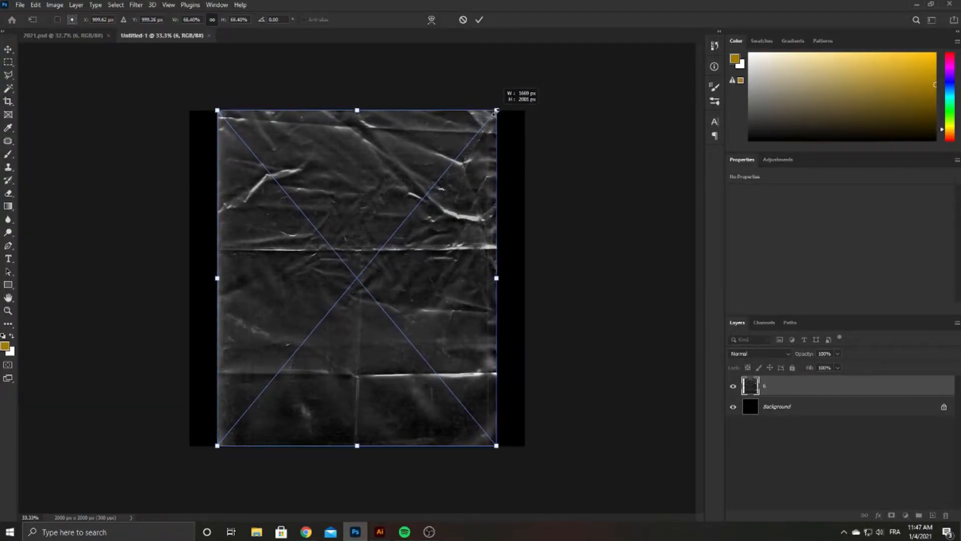
{"action": "left_click_drag", "start_coordinate": [496, 277], "coordinate": [523, 274]}
{"action": "key", "text": "Return"}
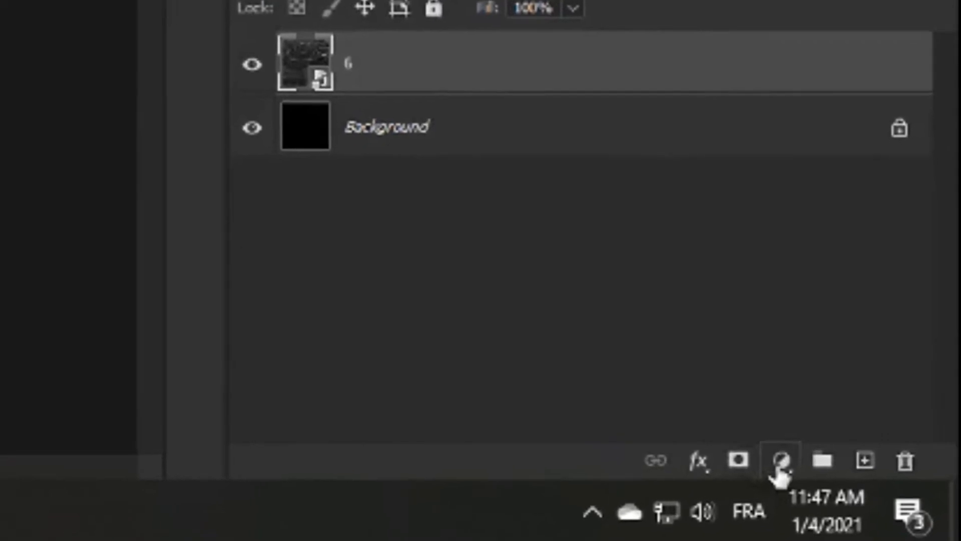
Step: Add a Levels adjustment clipped to the texture layer, with black input about 33 and midtones at 0.84
{"action": "left_click", "coordinate": [904, 514]}
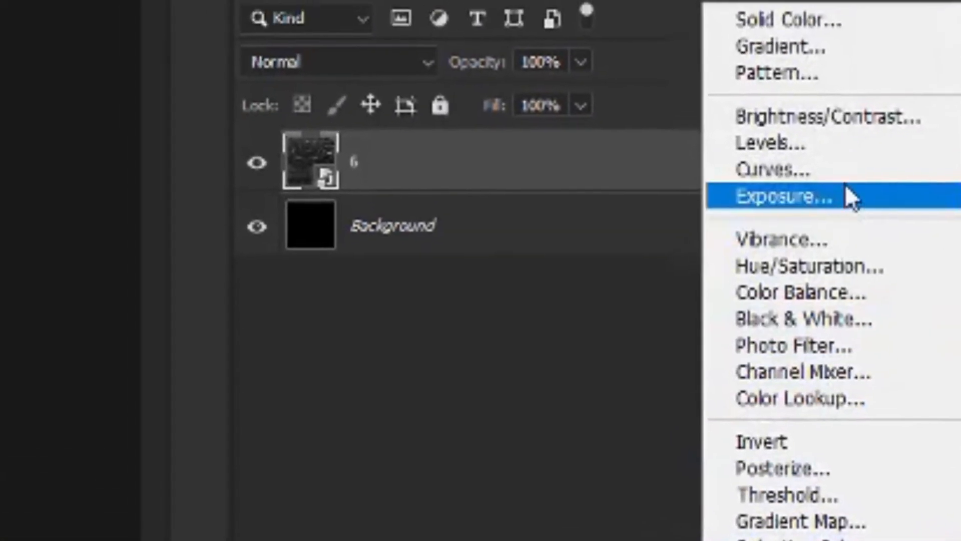
{"action": "left_click", "coordinate": [857, 178]}
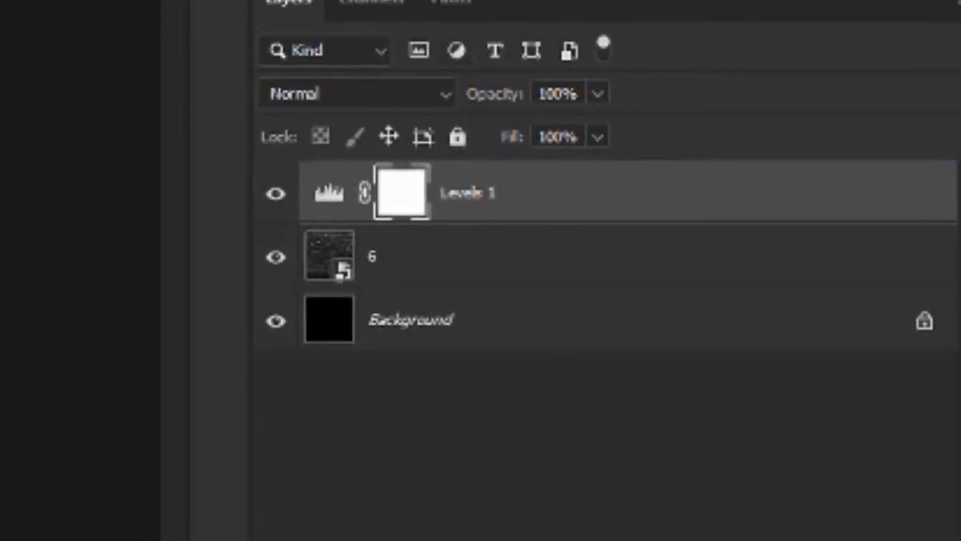
{"action": "left_click", "coordinate": [764, 18]}
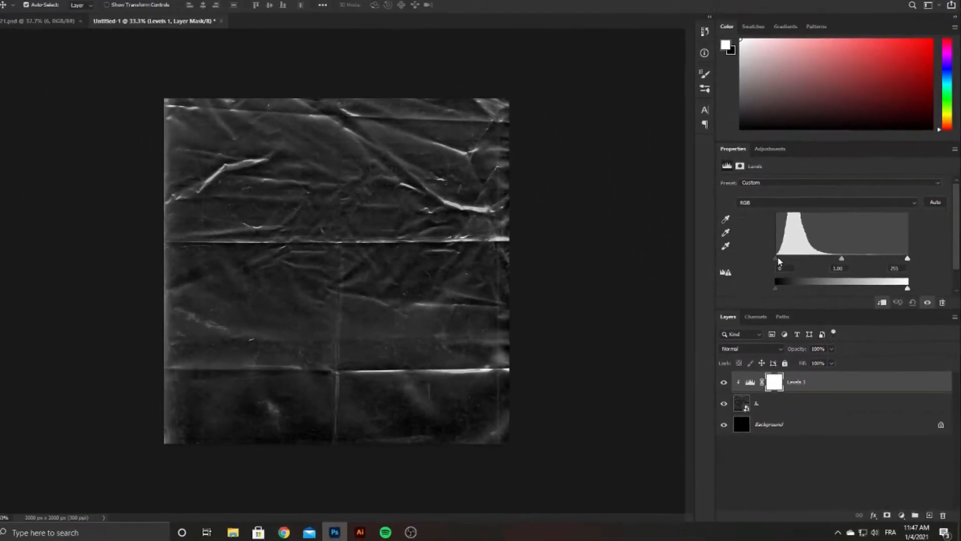
{"action": "left_click_drag", "start_coordinate": [718, 185], "coordinate": [741, 192]}
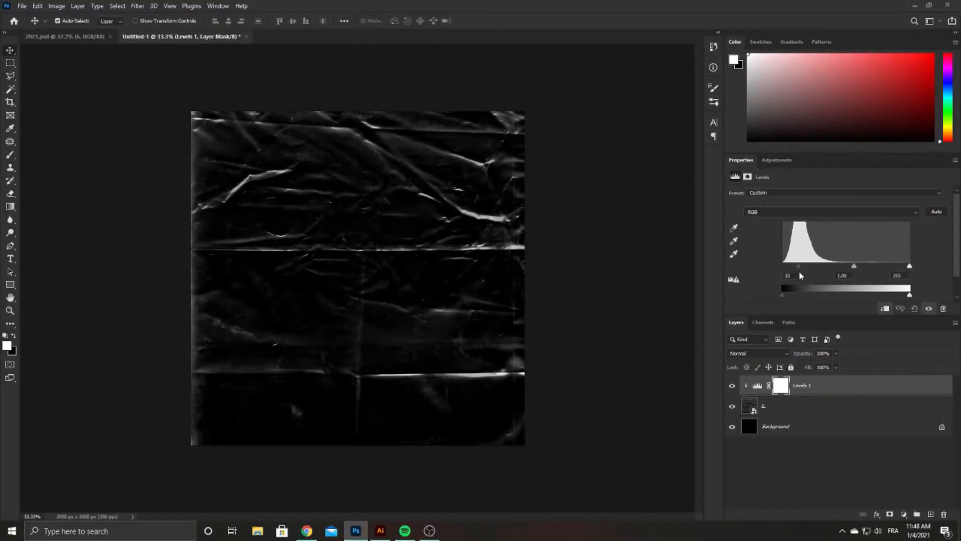
{"action": "left_click_drag", "start_coordinate": [854, 269], "coordinate": [861, 266]}
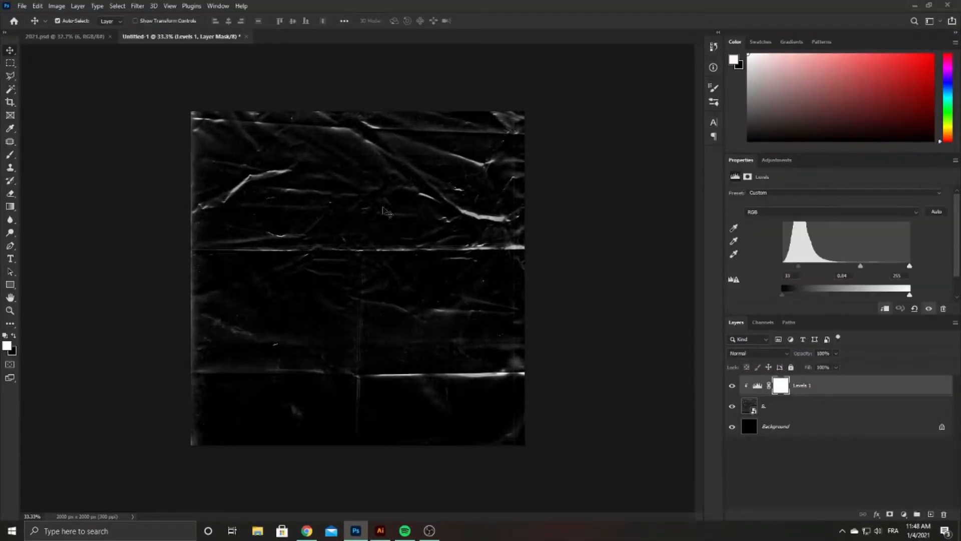
Step: Add a text layer reading "YT" on the upper part of the canvas
{"action": "key", "text": "t"}
{"action": "left_click", "coordinate": [311, 211]}
{"action": "type", "text": "YT"}
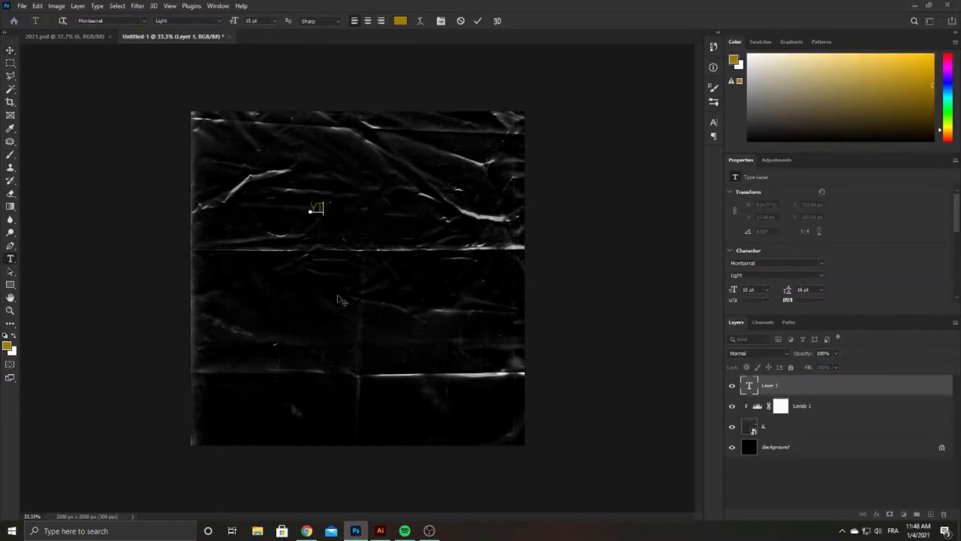
{"action": "left_click", "coordinate": [10, 51]}
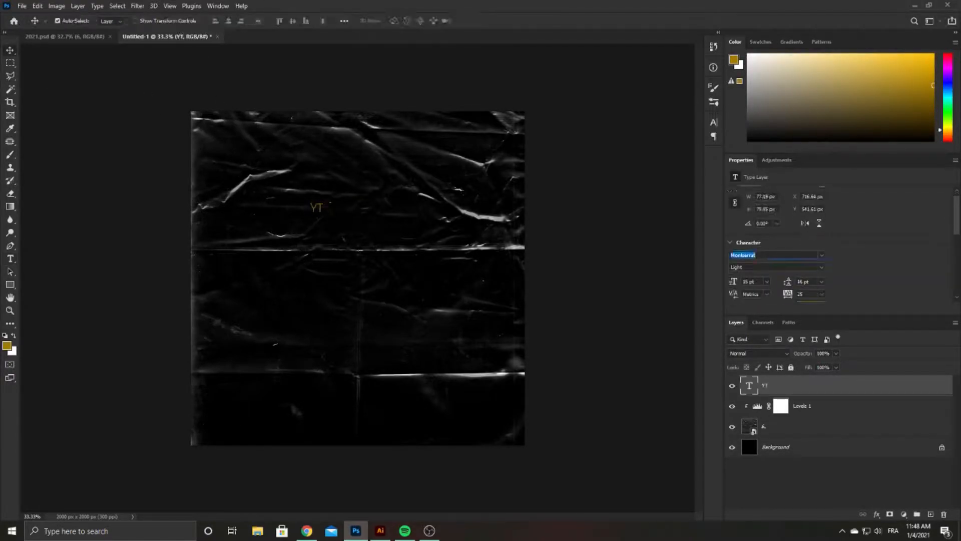
Step: Set the YT text's font to Hanson Bold and its colour to white
{"action": "type", "text": "han"}
{"action": "left_click", "coordinate": [798, 296]}
{"action": "scroll", "coordinate": [823, 293], "scroll_direction": "down", "scroll_amount": 2}
{"action": "left_click", "coordinate": [810, 257]}
{"action": "left_click_drag", "start_coordinate": [671, 326], "coordinate": [626, 300]}
{"action": "left_click", "coordinate": [880, 303]}
Step: Enlarge the YT text to about 147 pt and position it in the canvas's upper middle
{"action": "key", "text": "ctrl+t"}
{"action": "left_click_drag", "start_coordinate": [331, 201], "coordinate": [454, 122]}
{"action": "left_click_drag", "start_coordinate": [417, 158], "coordinate": [407, 191]}
{"action": "left_click", "coordinate": [496, 20]}
Step: Add a second text layer reading "TUTO" below YT
{"action": "key", "text": "t"}
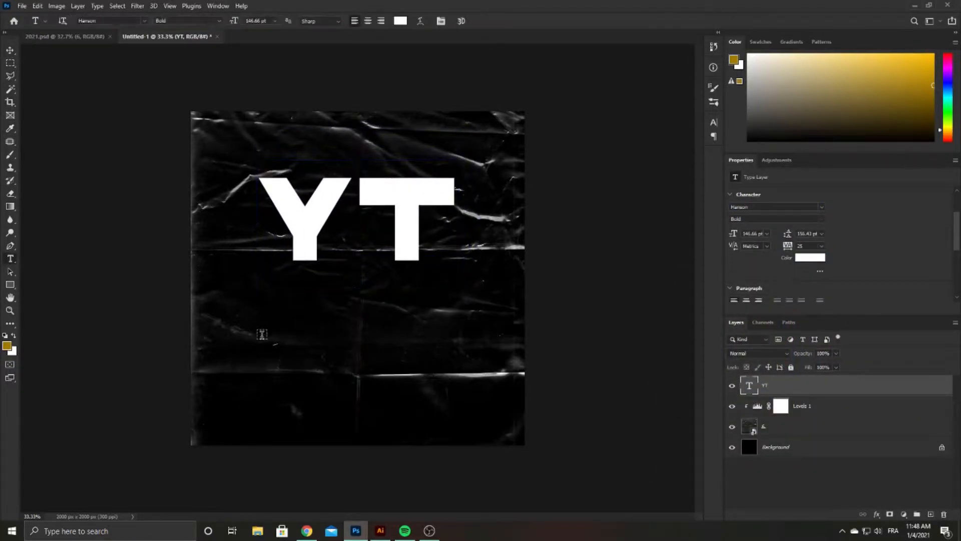
{"action": "left_click", "coordinate": [258, 341]}
{"action": "type", "text": "TUT"}
{"action": "left_click", "coordinate": [478, 21]}
Step: Scale the TUTO text to about 70.6 pt so it matches YT's width, and place it directly beneath YT
{"action": "key", "text": "v"}
{"action": "key", "text": "ctrl+t"}
{"action": "left_click_drag", "start_coordinate": [281, 342], "coordinate": [451, 264]}
{"action": "left_click_drag", "start_coordinate": [430, 220], "coordinate": [429, 302]}
{"action": "left_click", "coordinate": [495, 21]}
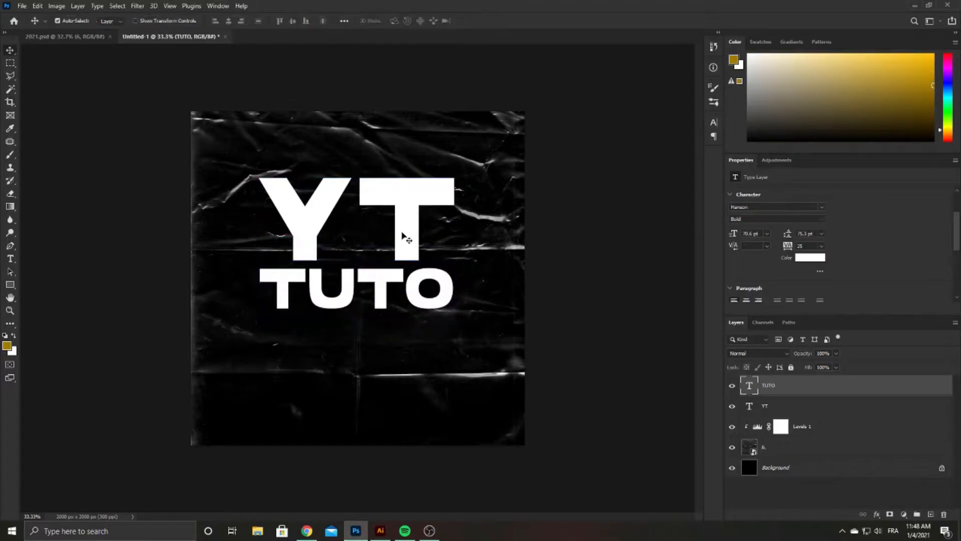
Step: Enlarge the YT and TUTO text together and centre them on the canvas, bringing TUTO to about 88.6 pt
{"action": "left_click", "coordinate": [404, 236], "text": "shift"}
{"action": "key", "text": "ctrl+t"}
{"action": "left_click_drag", "start_coordinate": [404, 236], "coordinate": [406, 267]}
{"action": "left_click_drag", "start_coordinate": [454, 213], "coordinate": [501, 173]}
{"action": "left_click", "coordinate": [496, 21]}
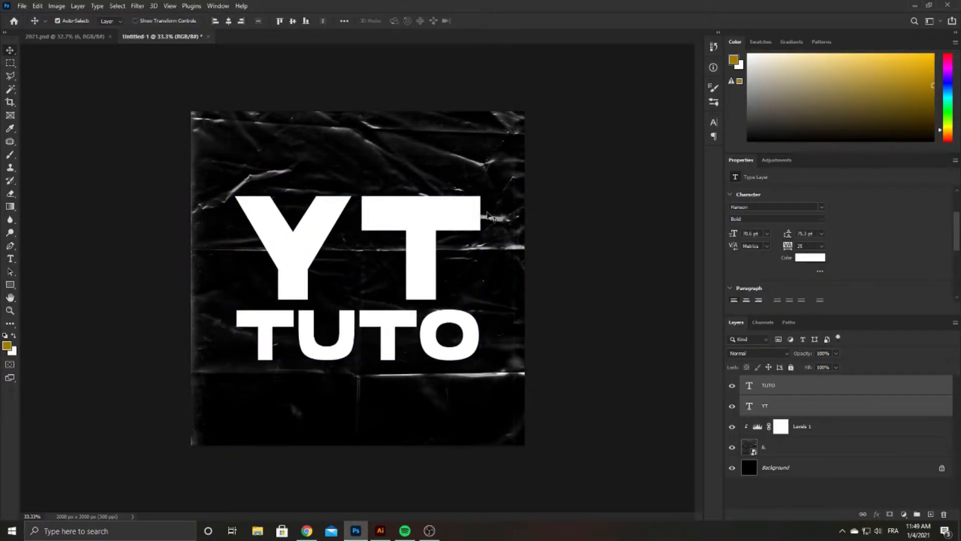
Step: Duplicate the TUTO and YT text layers and merge the two copies into one layer
{"action": "left_click", "coordinate": [857, 389]}
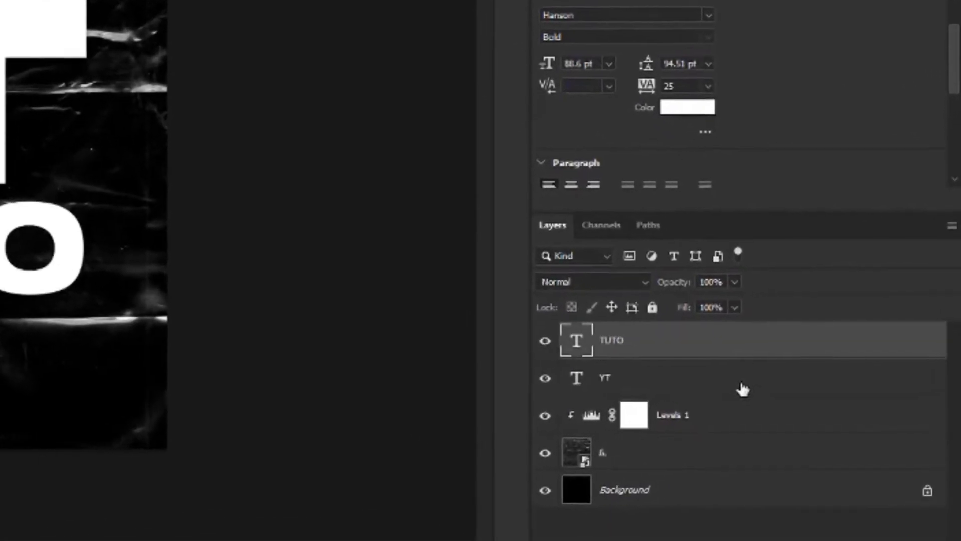
{"action": "left_click", "coordinate": [706, 392], "text": "shift"}
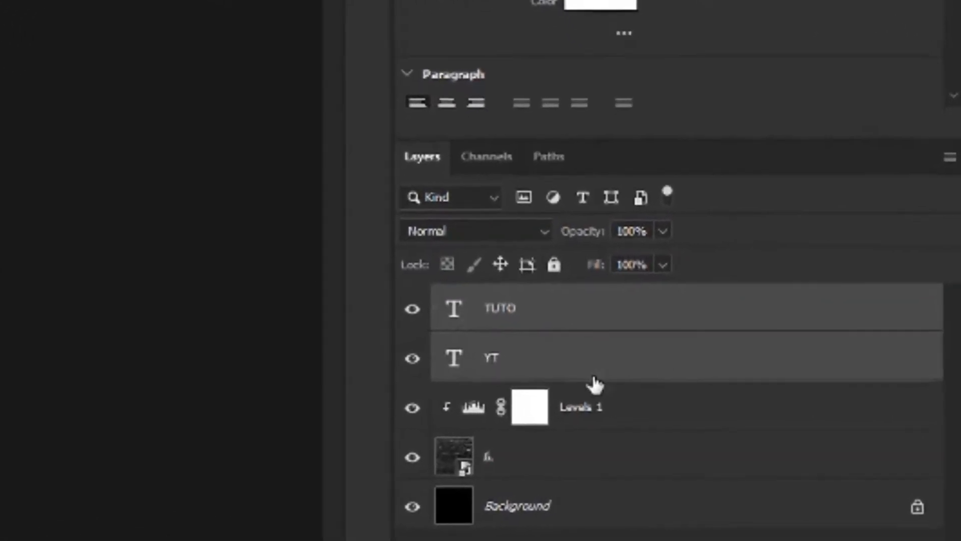
{"action": "key", "text": "ctrl+j"}
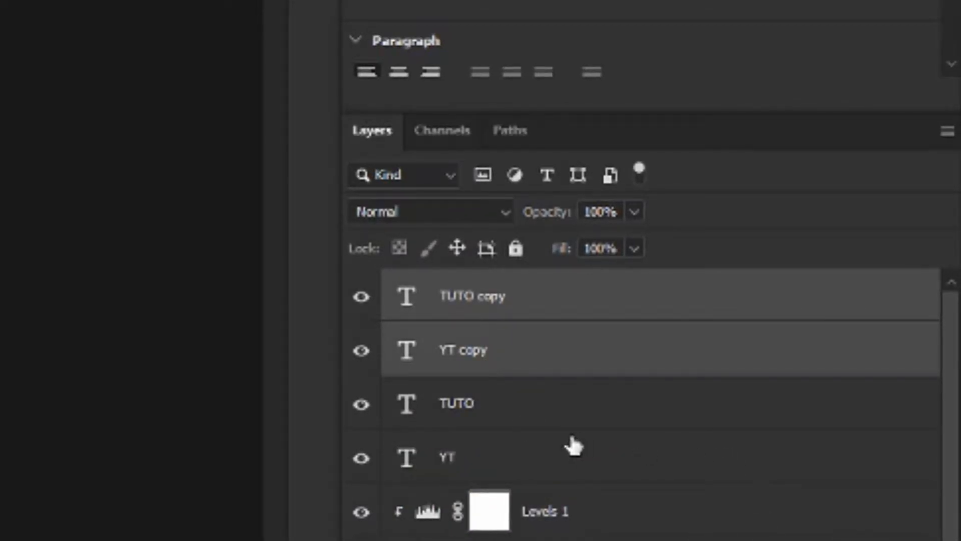
{"action": "key", "text": "ctrl+e"}
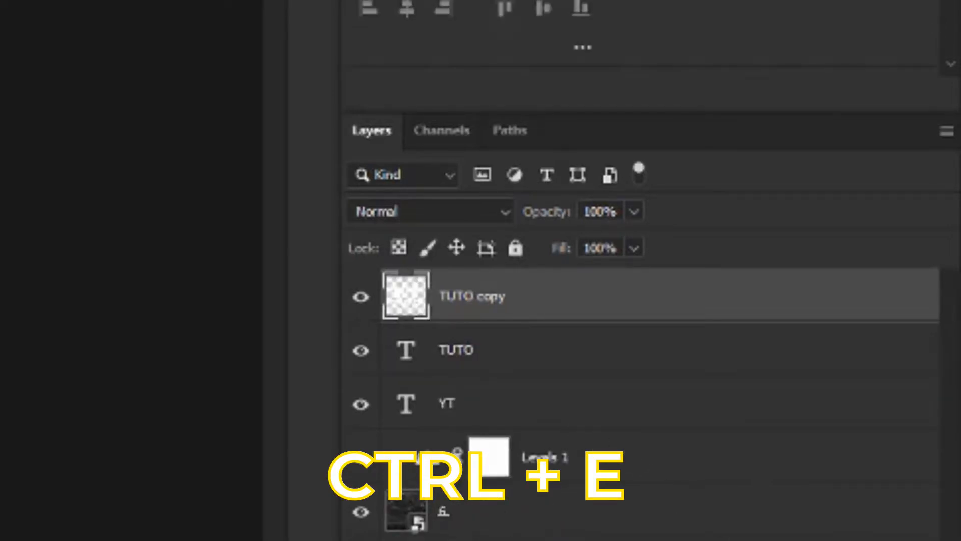
Step: Set the merged copy's fill to 0% and give it a Stroke effect in colour ffde00
{"action": "left_click", "coordinate": [634, 249]}
{"action": "left_click_drag", "start_coordinate": [637, 273], "coordinate": [505, 290]}
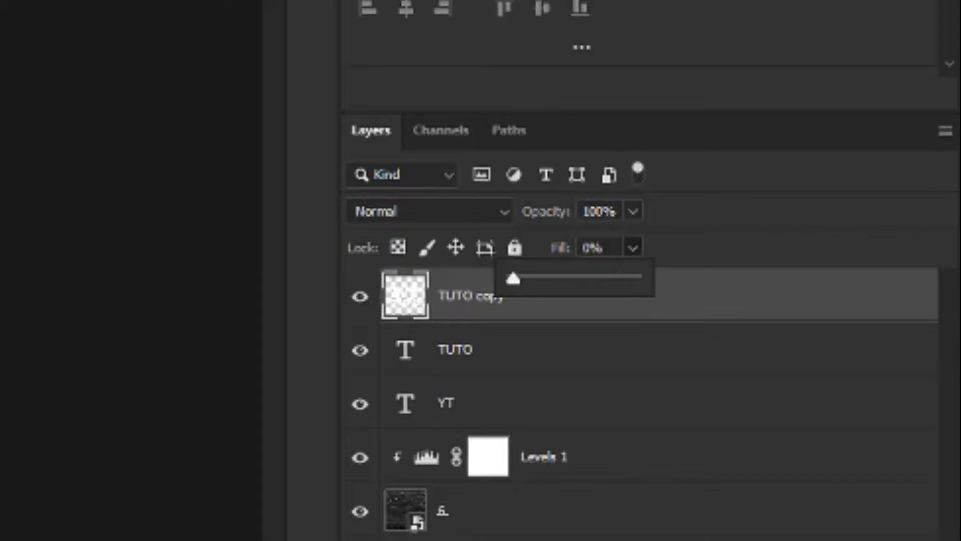
{"action": "left_click", "coordinate": [737, 463]}
{"action": "left_click", "coordinate": [793, 280]}
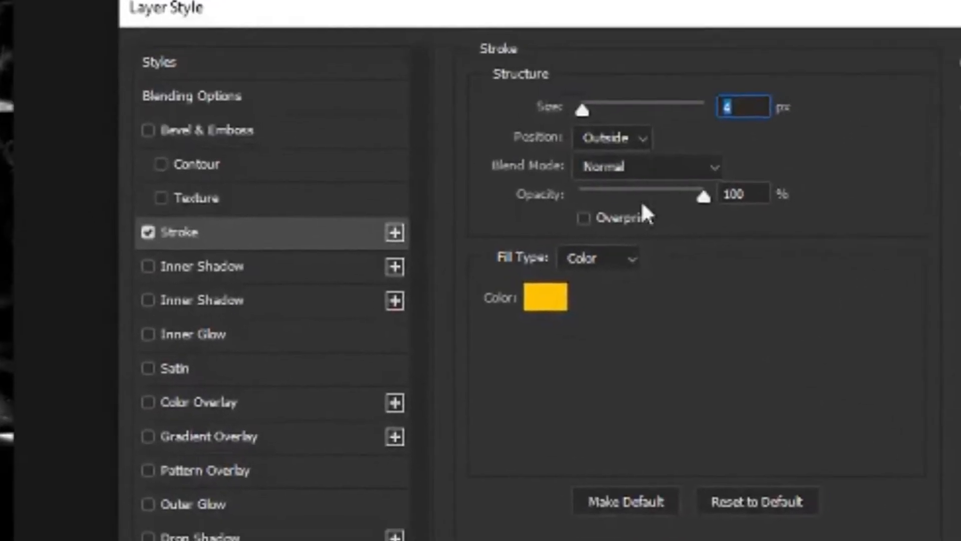
{"action": "left_click", "coordinate": [534, 305]}
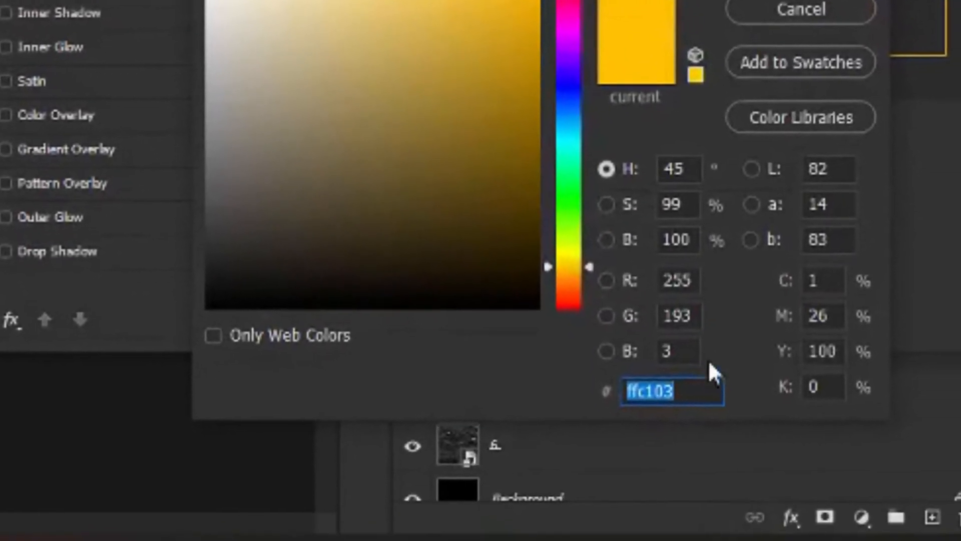
{"action": "type", "text": "ffde00"}
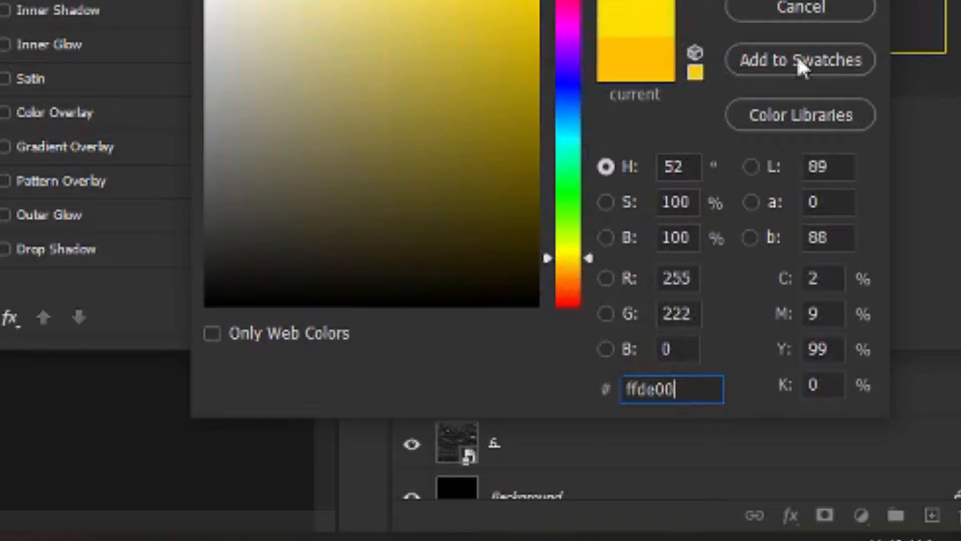
{"action": "key", "text": "Return"}
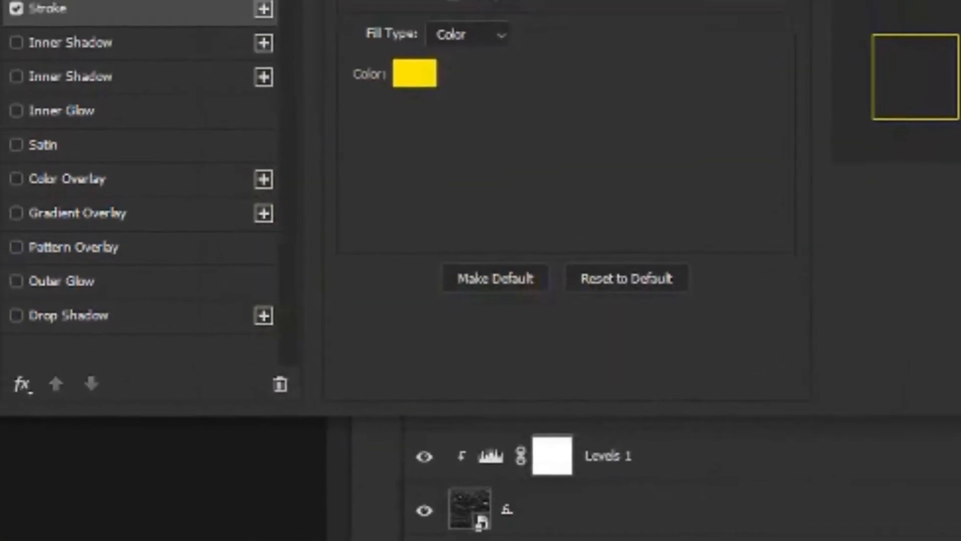
Step: Set the stroke's position to Center, increase its size slightly and apply the layer style
{"action": "left_click", "coordinate": [524, 176]}
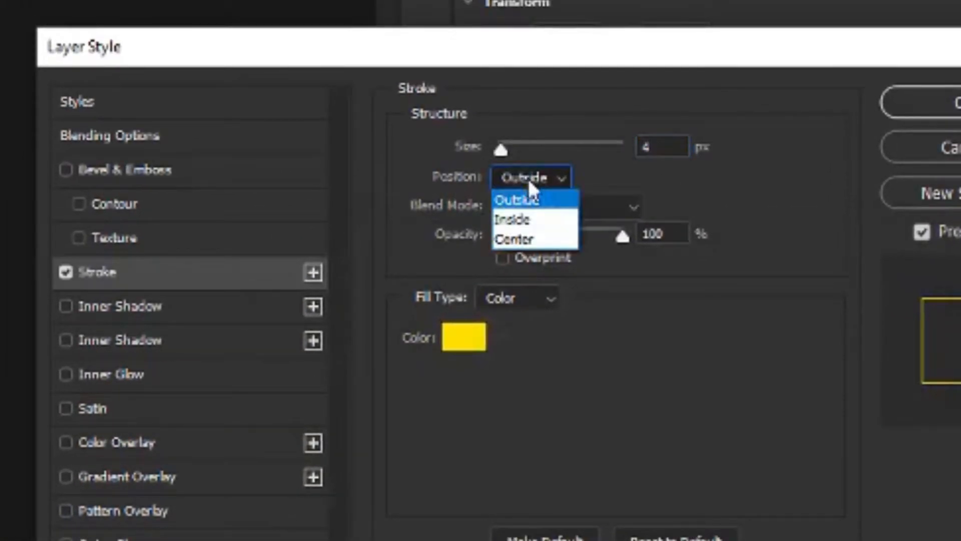
{"action": "left_click", "coordinate": [515, 238]}
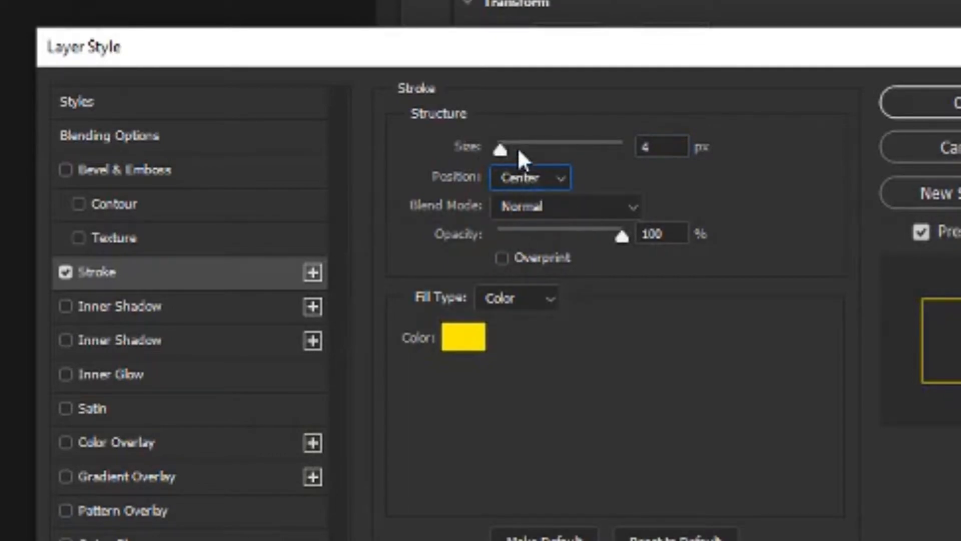
{"action": "left_click_drag", "start_coordinate": [503, 149], "coordinate": [506, 149]}
{"action": "left_click", "coordinate": [927, 103]}
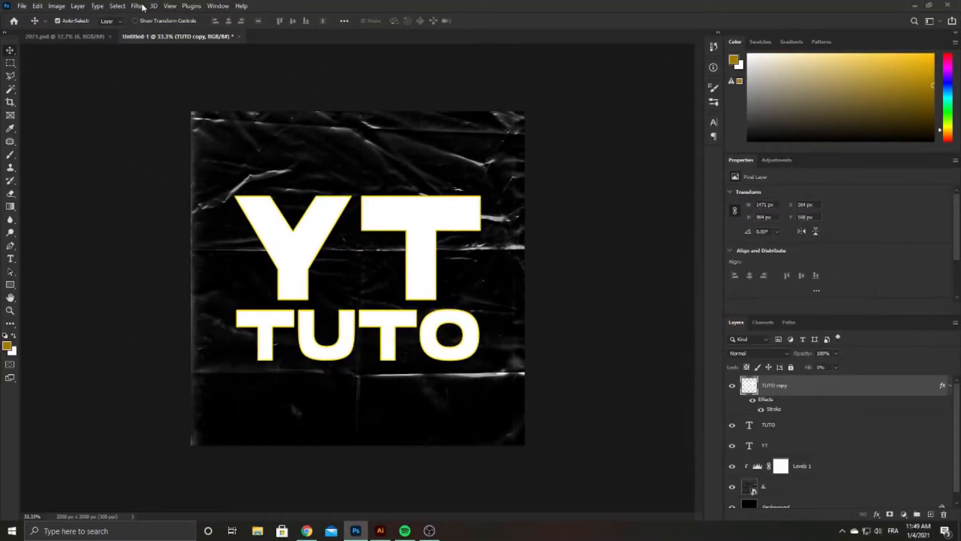
Step: Convert the TUTO copy outline layer to a smart object
{"action": "left_click", "coordinate": [138, 6]}
{"action": "left_click", "coordinate": [798, 393]}
{"action": "right_click", "coordinate": [799, 391]}
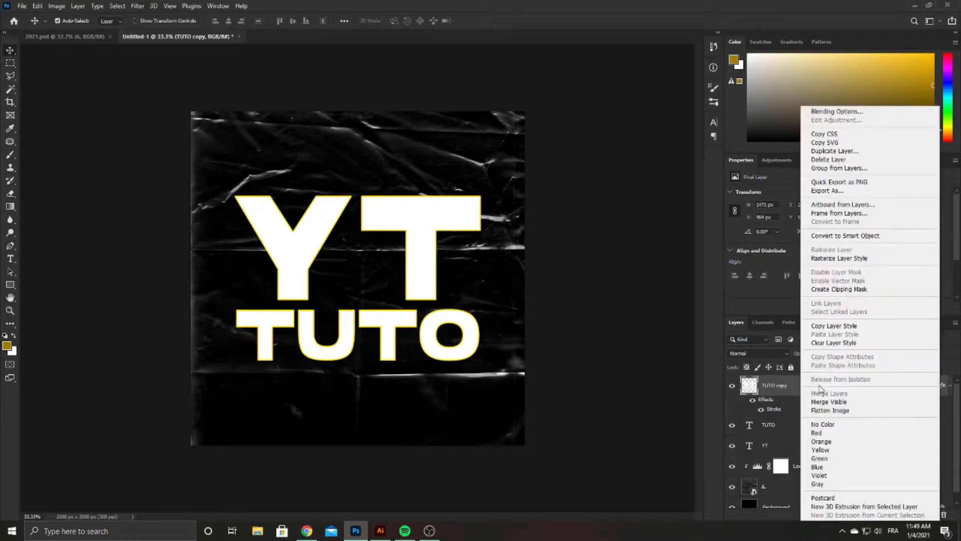
{"action": "left_click", "coordinate": [858, 236]}
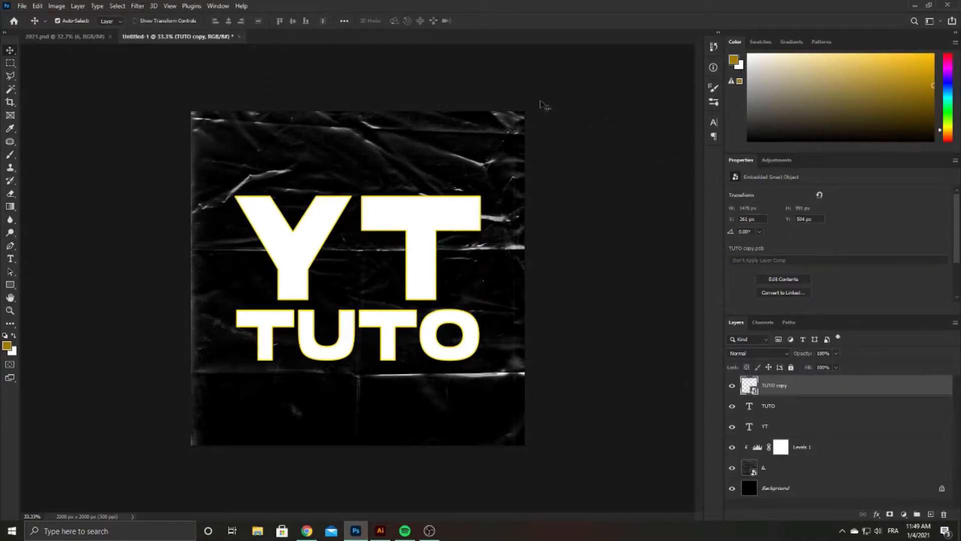
Step: Warp the TUTO copy outline with Liquify, using a large brush to push the Y side upward and the T side downward, and apply it
{"action": "left_click", "coordinate": [138, 6]}
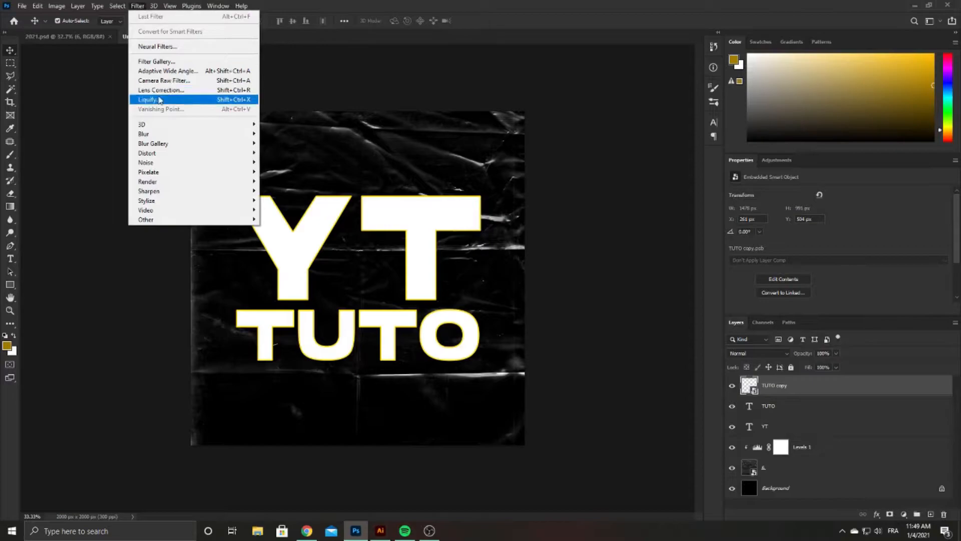
{"action": "left_click", "coordinate": [165, 95]}
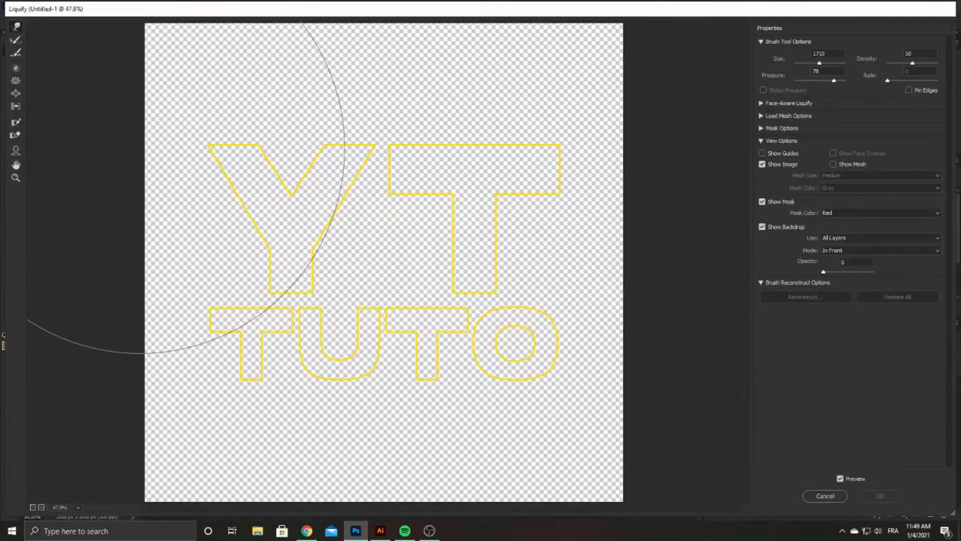
{"action": "left_click_drag", "start_coordinate": [272, 254], "coordinate": [273, 227]}
{"action": "left_click_drag", "start_coordinate": [496, 236], "coordinate": [491, 262]}
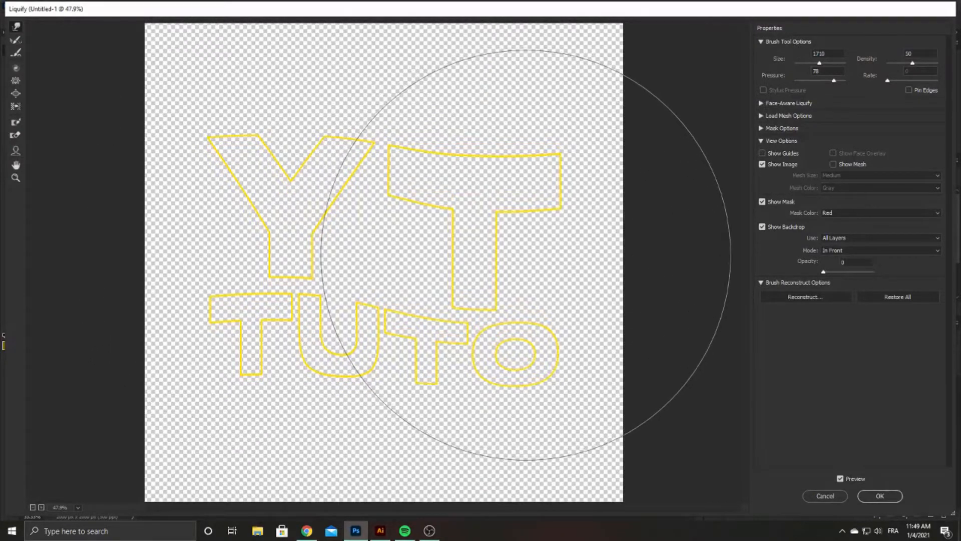
{"action": "left_click_drag", "start_coordinate": [556, 230], "coordinate": [575, 245]}
{"action": "mouse_move", "coordinate": [296, 277]}
{"action": "left_mouse_down"}
{"action": "mouse_move", "coordinate": [298, 266]}
{"action": "mouse_move", "coordinate": [350, 255]}
{"action": "left_mouse_up"}
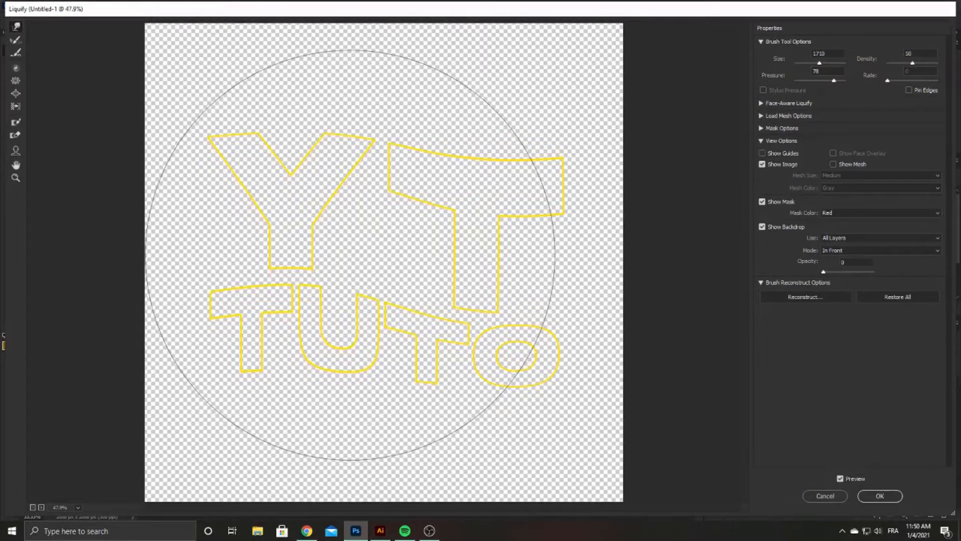
{"action": "left_click", "coordinate": [879, 496]}
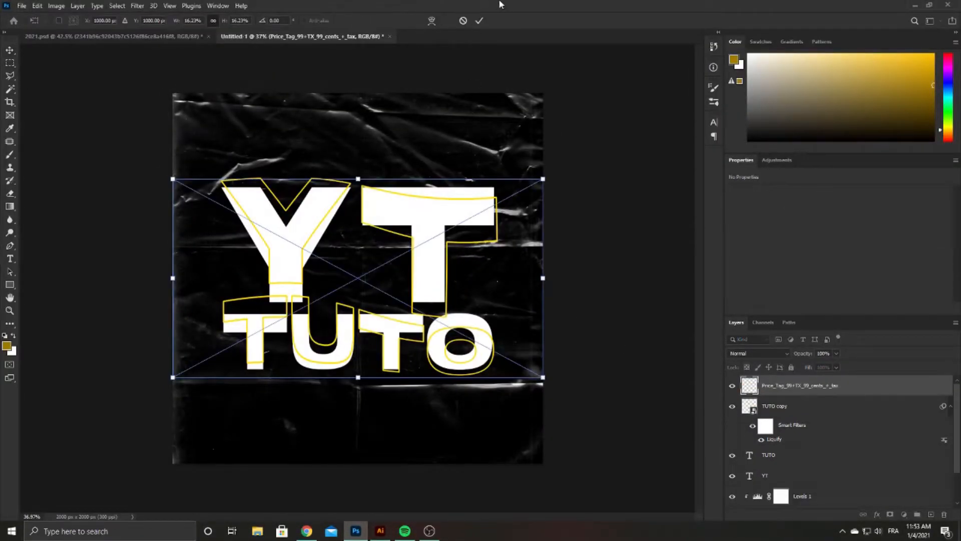
Step: Commit the placed price tag image and select its red area with the Polygonal Lasso, excluding the purple border
{"action": "left_click", "coordinate": [479, 21]}
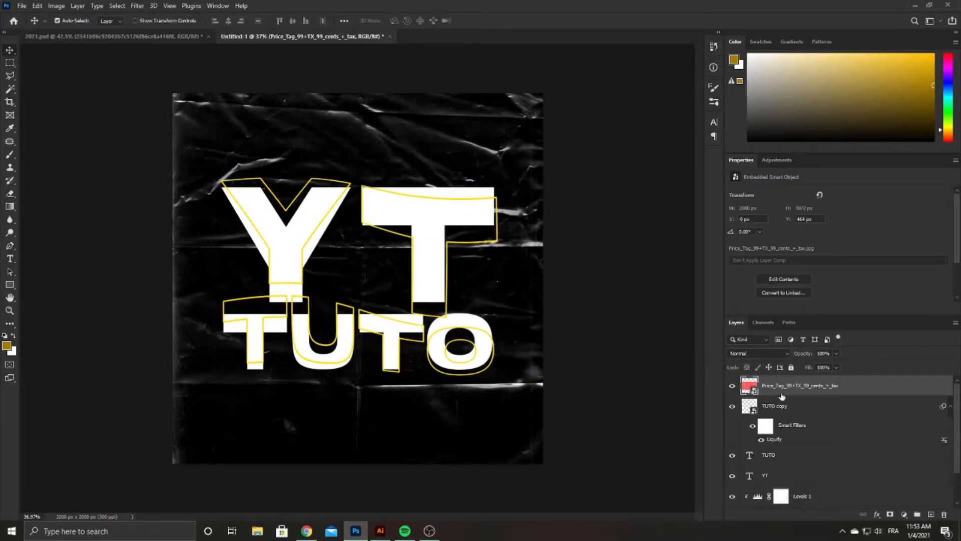
{"action": "scroll", "coordinate": [347, 291], "scroll_direction": "up", "scroll_amount": 2}
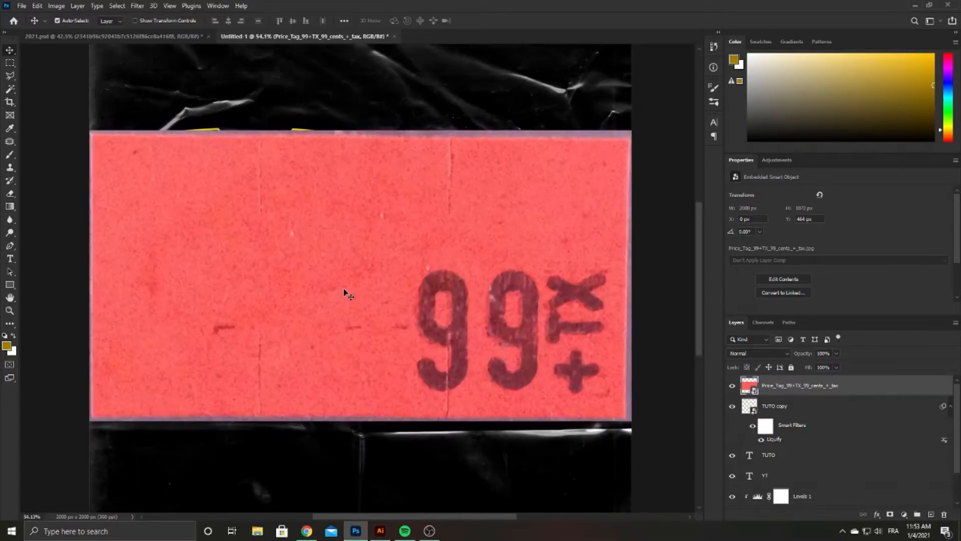
{"action": "scroll", "coordinate": [344, 289], "scroll_direction": "up", "scroll_amount": 1}
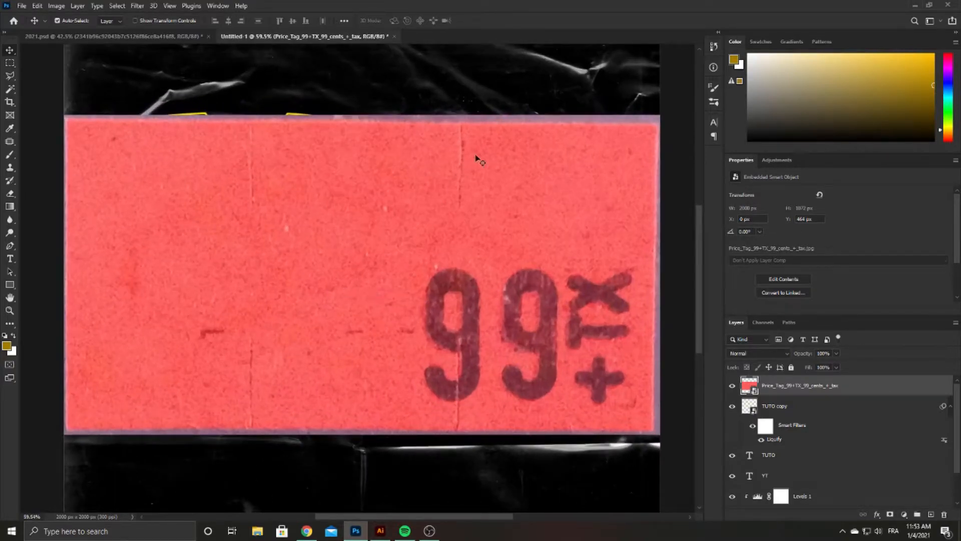
{"action": "key", "text": "l"}
{"action": "left_click", "coordinate": [67, 122]}
{"action": "left_click", "coordinate": [68, 429]}
{"action": "left_click", "coordinate": [654, 430]}
{"action": "double_click", "coordinate": [656, 126]}
Step: Rasterize the price tag layer, delete everything outside the selected red area and deselect
{"action": "right_click", "coordinate": [775, 385]}
{"action": "left_click", "coordinate": [807, 273]}
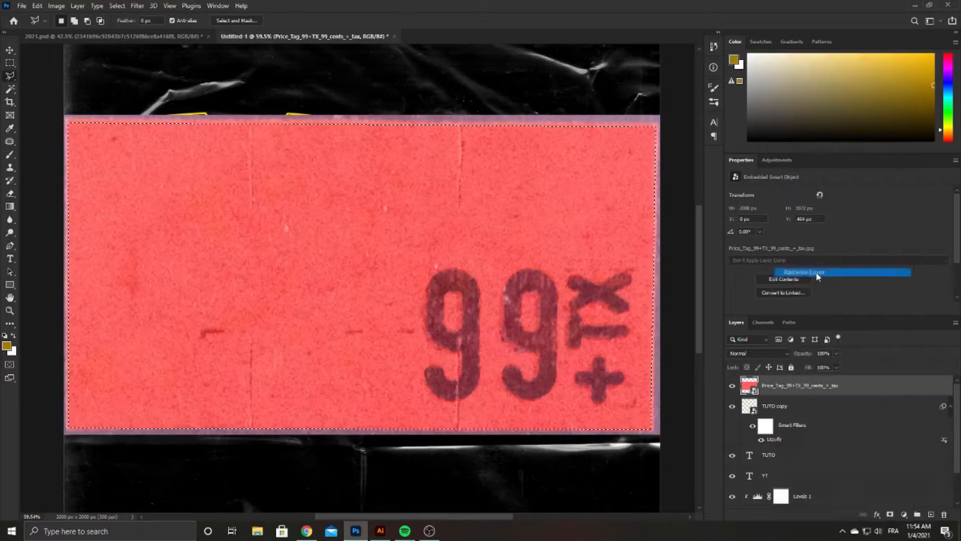
{"action": "key", "text": "ctrl+0"}
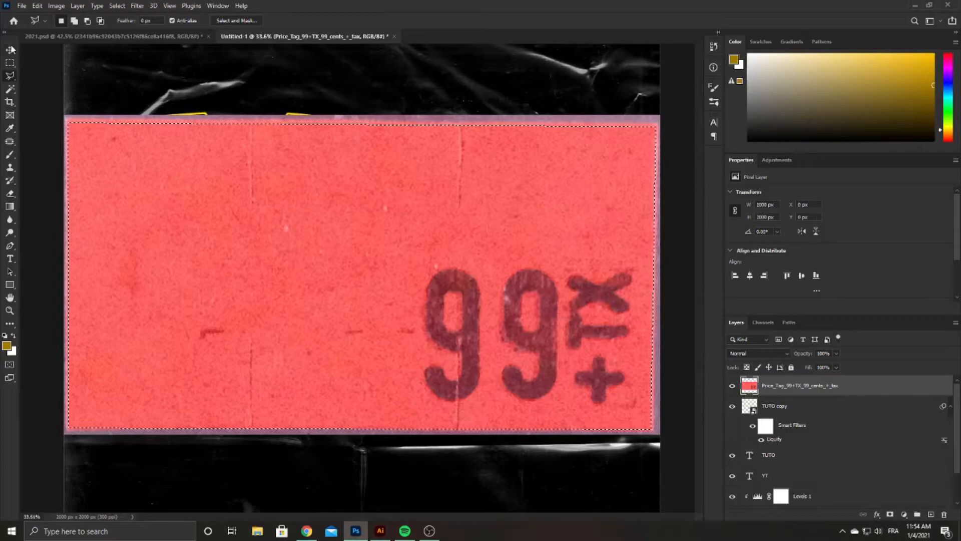
{"action": "key", "text": "ctrl+shift+i"}
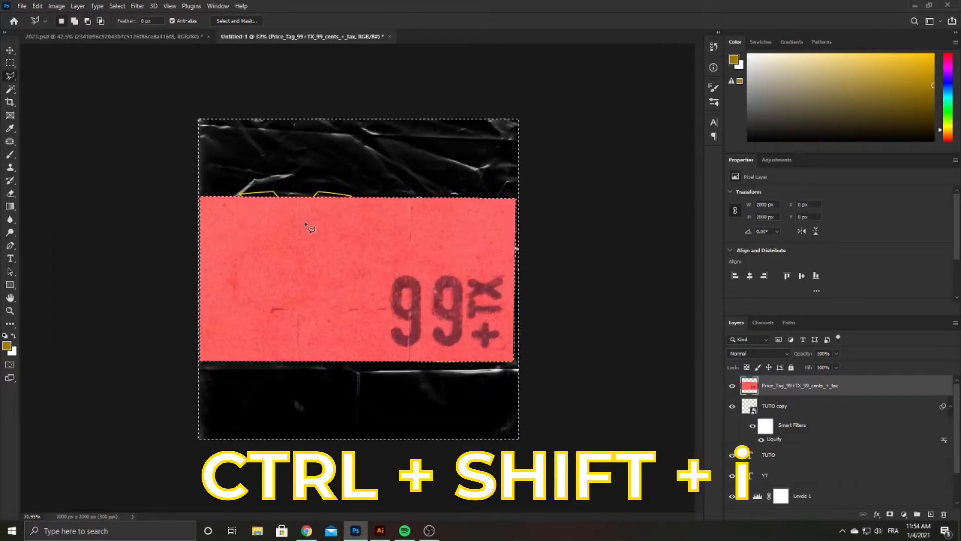
{"action": "key", "text": "Delete"}
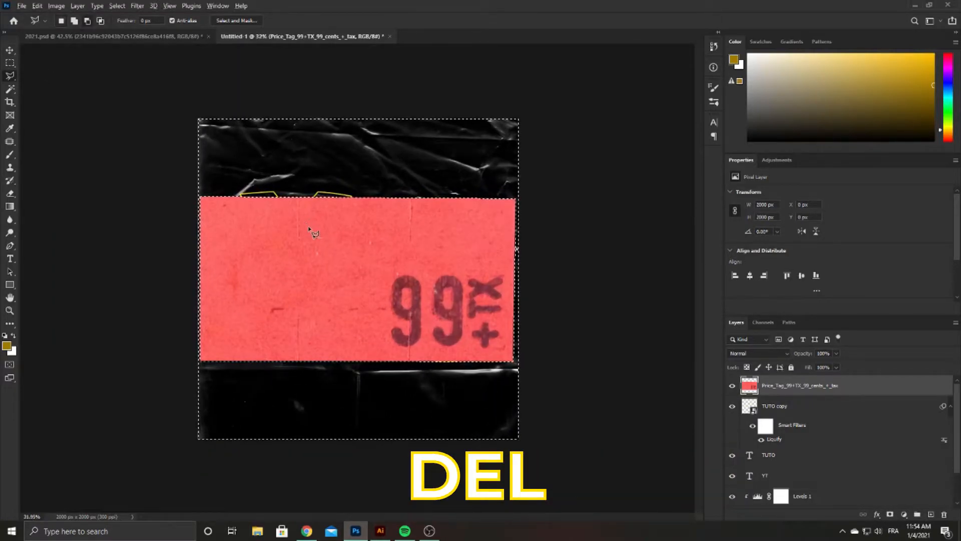
{"action": "key", "text": "ctrl+d"}
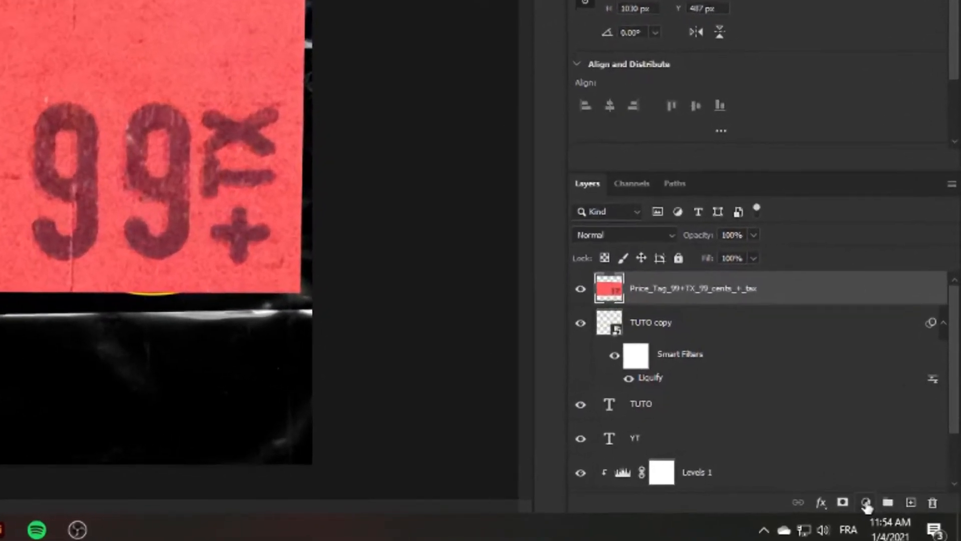
Step: Add a Hue/Saturation adjustment clipped to the price tag layer and shift its hue to make the tag yellow
{"action": "left_click", "coordinate": [904, 514]}
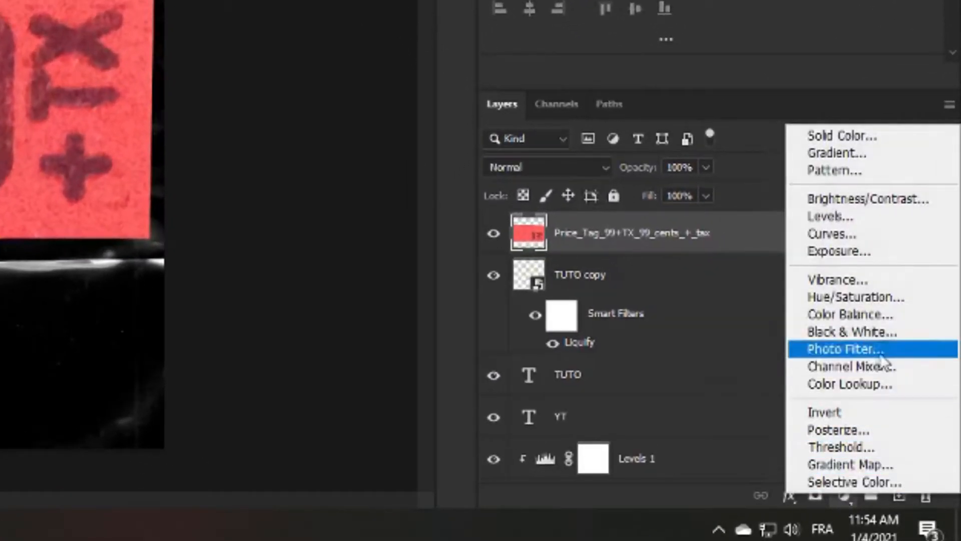
{"action": "left_click", "coordinate": [889, 301]}
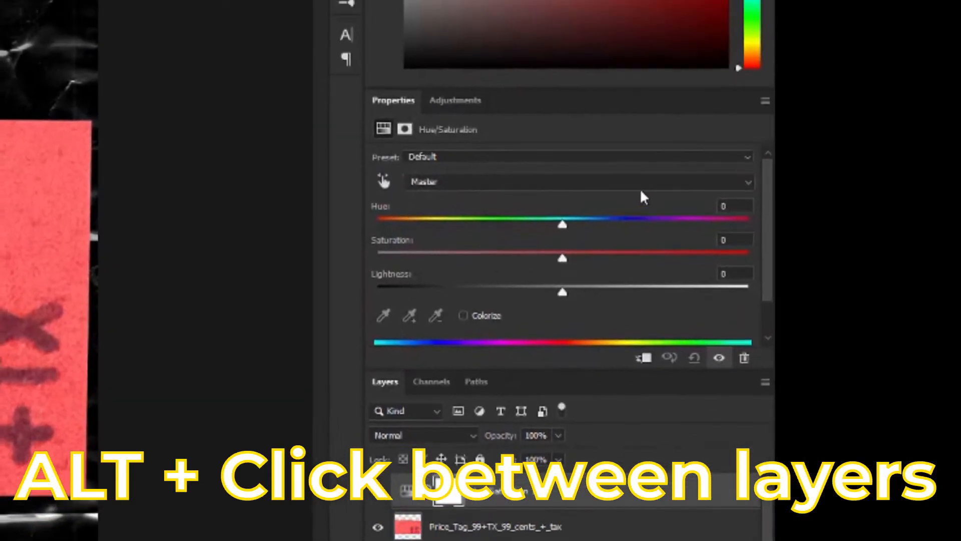
{"action": "left_click_drag", "start_coordinate": [563, 218], "coordinate": [531, 219]}
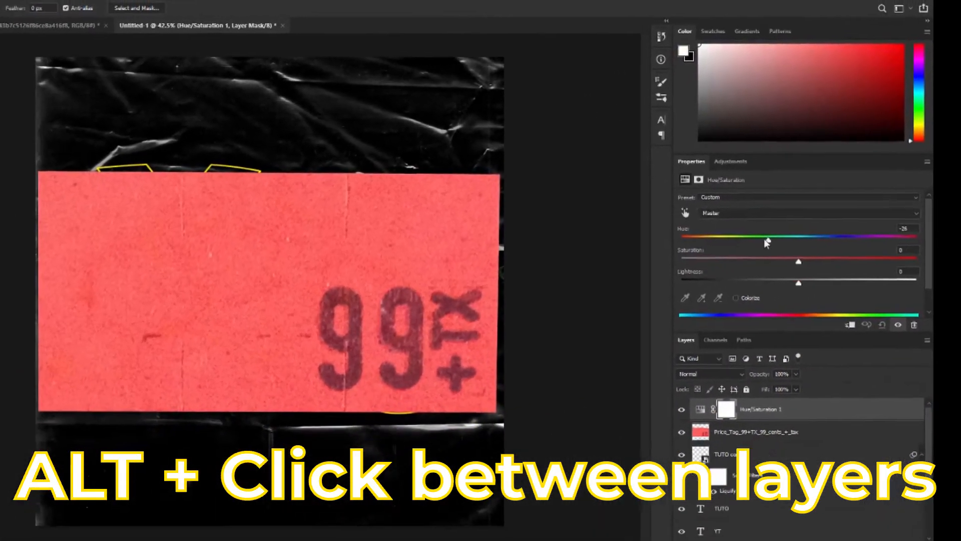
{"action": "left_click_drag", "start_coordinate": [764, 243], "coordinate": [715, 247]}
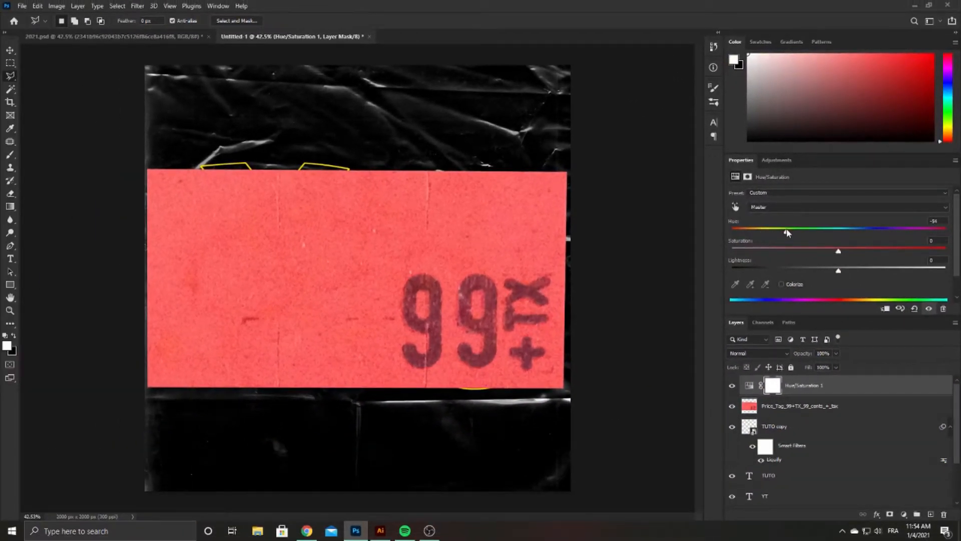
{"action": "key", "text": "ctrl+alt+g"}
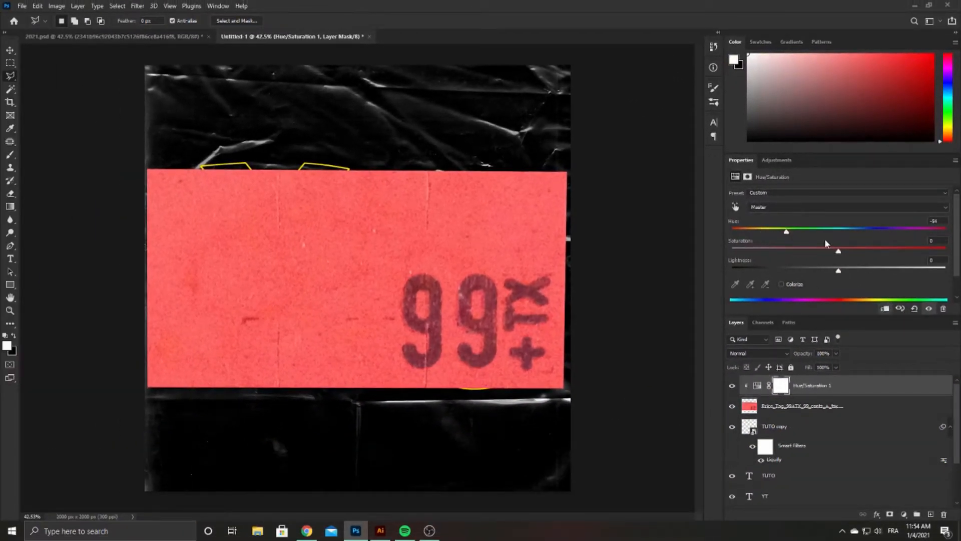
{"action": "left_click", "coordinate": [757, 385]}
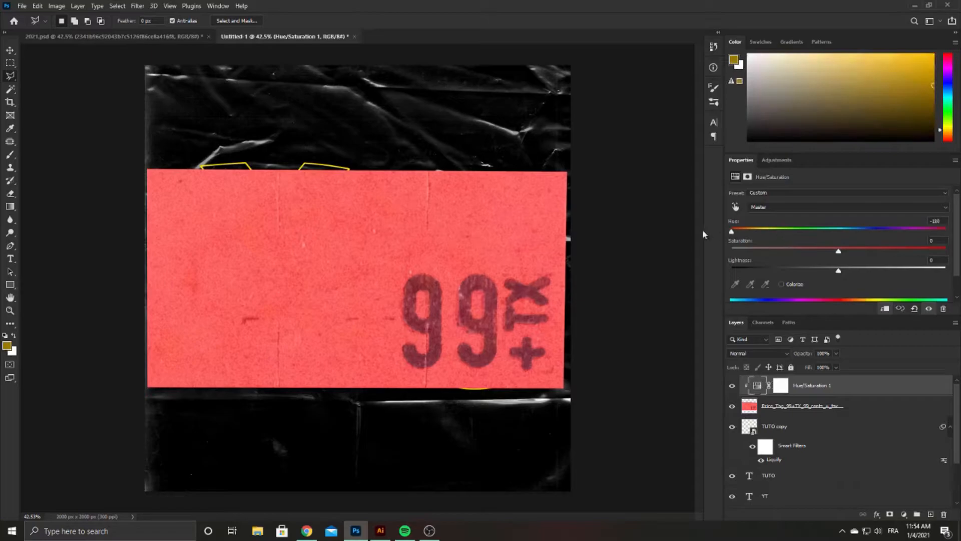
{"action": "scroll", "coordinate": [551, 376], "scroll_direction": "down", "scroll_amount": 2}
{"action": "left_click_drag", "start_coordinate": [926, 232], "coordinate": [889, 233]}
Step: Shrink the price tag, tilt it over the Y's upper-left corner and shift its hue slightly towards orange
{"action": "left_click", "coordinate": [819, 408]}
{"action": "key", "text": "ctrl+t"}
{"action": "left_click_drag", "start_coordinate": [531, 190], "coordinate": [240, 339]}
{"action": "left_click_drag", "start_coordinate": [229, 358], "coordinate": [257, 202]}
{"action": "left_click_drag", "start_coordinate": [299, 220], "coordinate": [246, 193]}
{"action": "key", "text": "Return"}
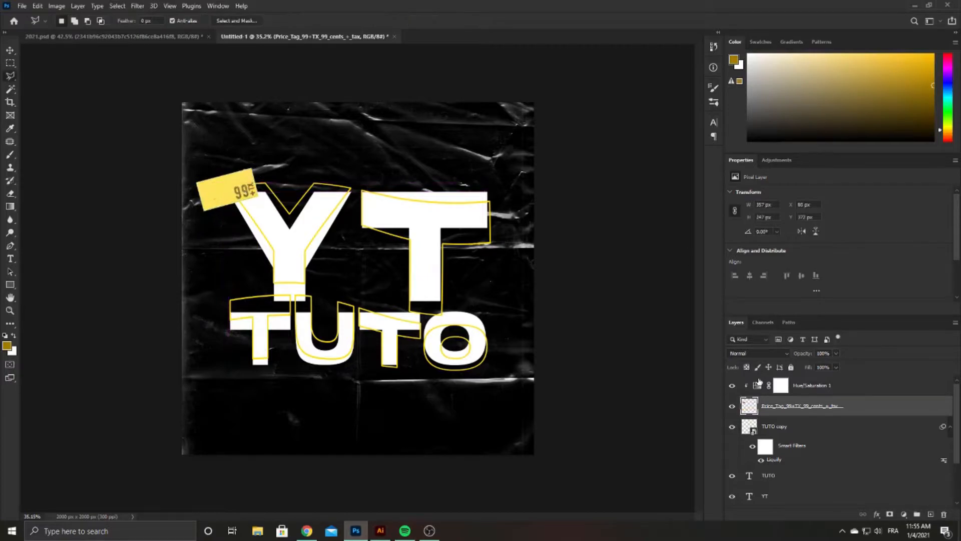
{"action": "left_click", "coordinate": [757, 385]}
{"action": "left_click_drag", "start_coordinate": [890, 233], "coordinate": [886, 233]}
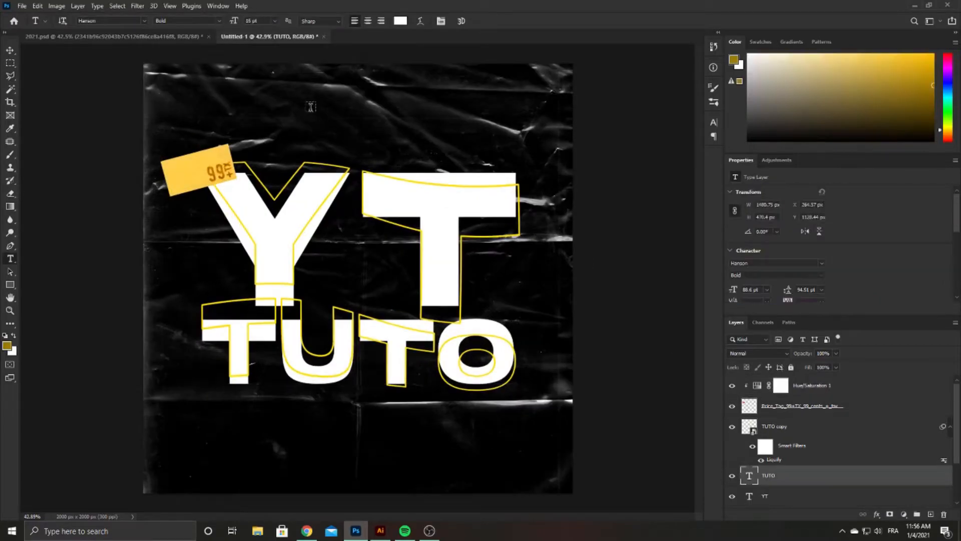
Step: Add the text ANYTEXT in Hanson Bold 15 pt just below TUTO and give it a yellow Color Overlay at 100% opacity
{"action": "left_click", "coordinate": [311, 106]}
{"action": "key", "text": "BackSpace"}
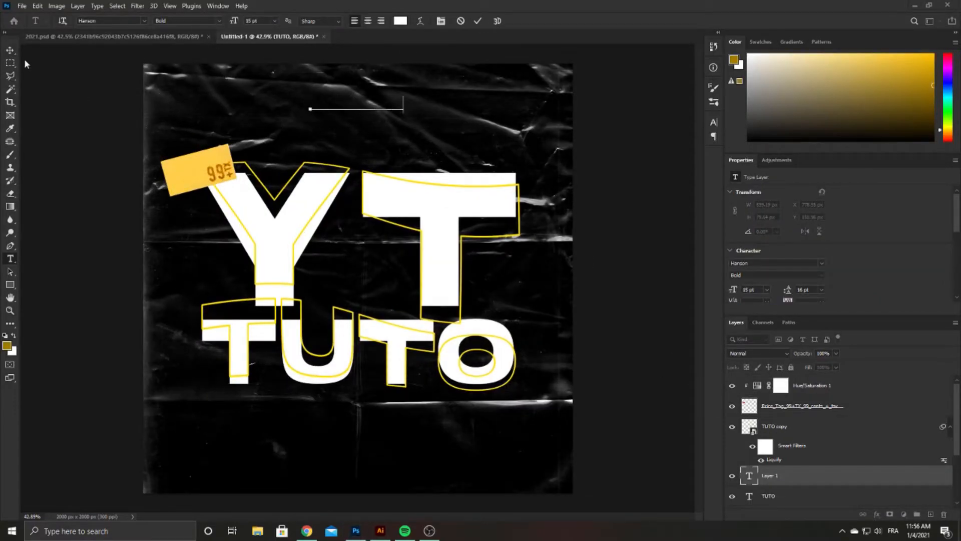
{"action": "left_click", "coordinate": [10, 50]}
{"action": "scroll", "coordinate": [804, 289], "scroll_direction": "down", "scroll_amount": 2}
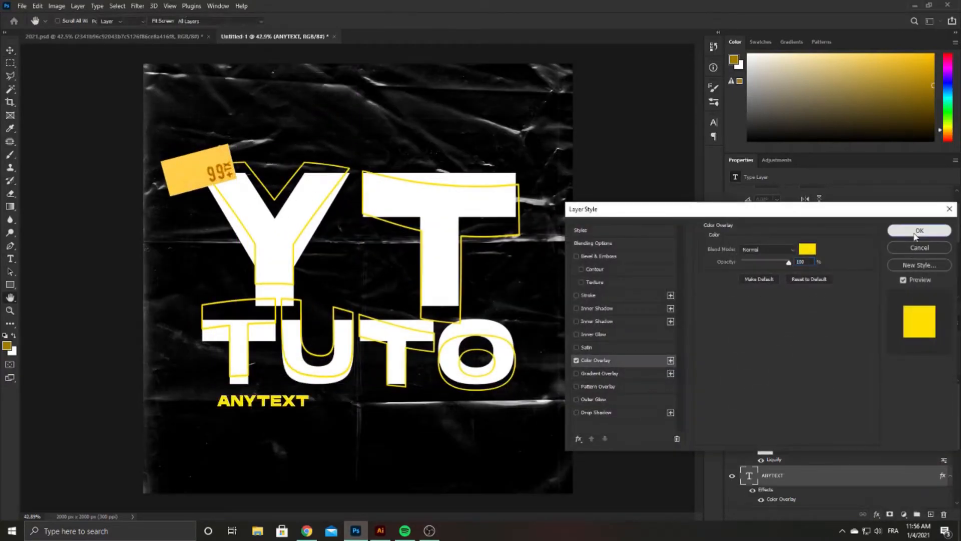
{"action": "left_click", "coordinate": [919, 230]}
Step: Stretch the ANYTEXT line horizontally to about 114% width, keeping its height and left edge
{"action": "key", "text": "ctrl+t"}
{"action": "scroll", "coordinate": [300, 405], "scroll_direction": "up", "scroll_amount": 2}
{"action": "scroll", "coordinate": [323, 405], "scroll_direction": "down", "scroll_amount": 3}
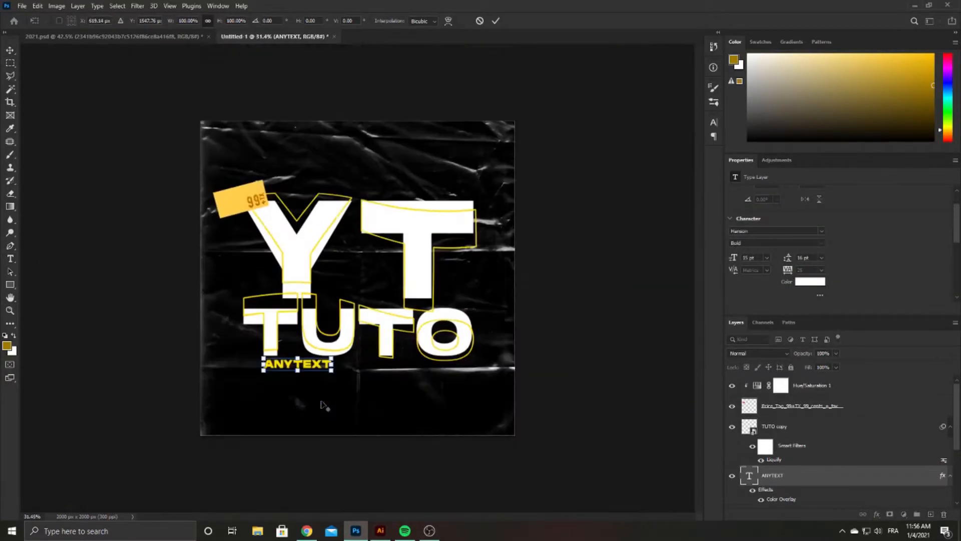
{"action": "scroll", "coordinate": [316, 371], "scroll_direction": "up", "scroll_amount": 3}
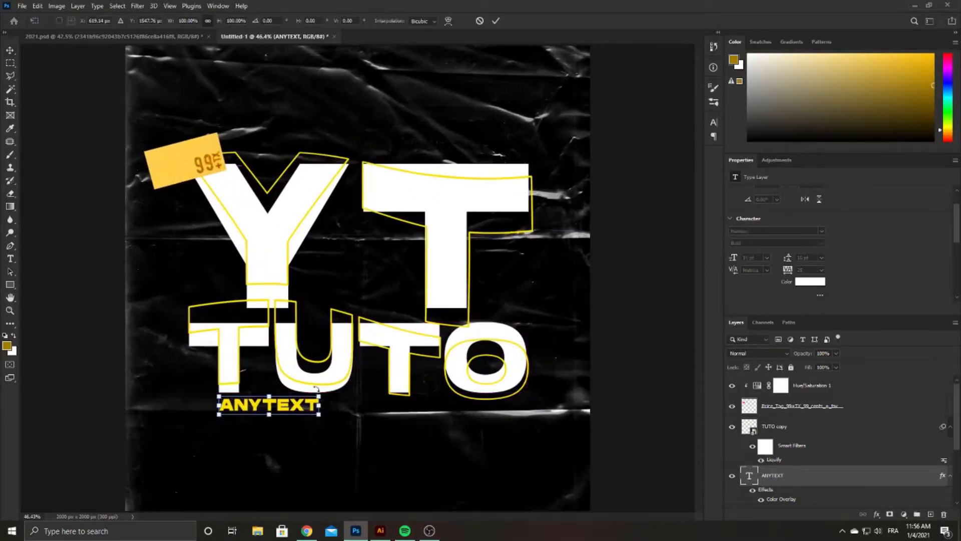
{"action": "left_click_drag", "start_coordinate": [332, 404], "coordinate": [335, 405]}
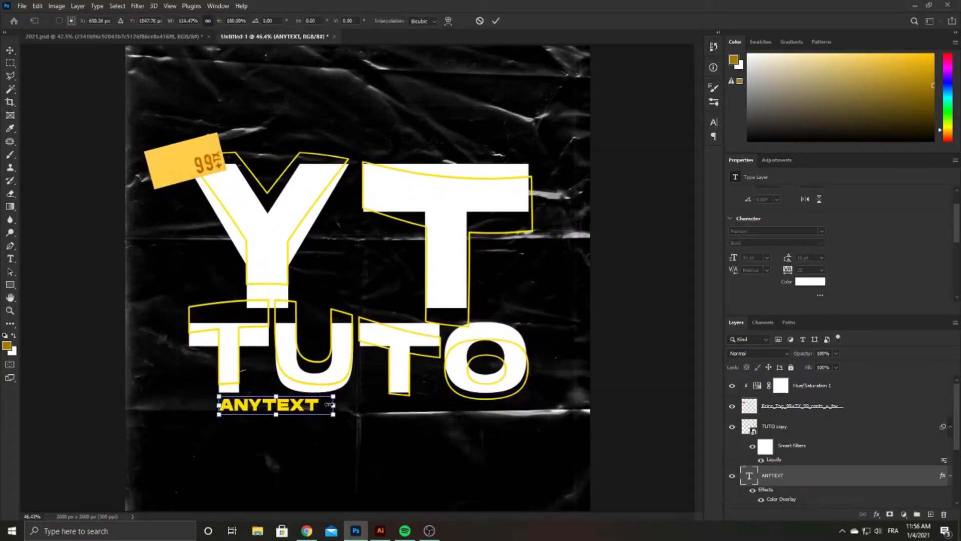
{"action": "key", "text": "Return"}
{"action": "scroll", "coordinate": [316, 373], "scroll_direction": "down", "scroll_amount": 4}
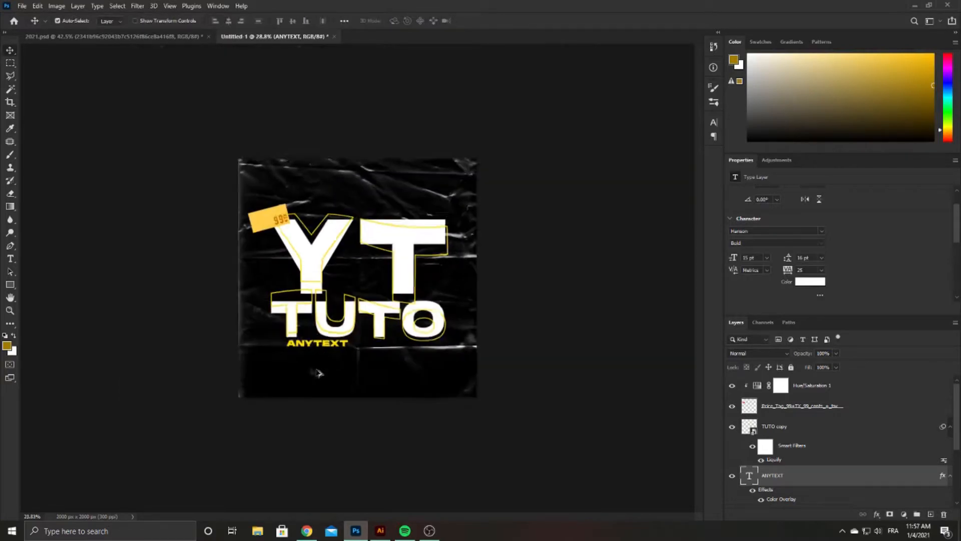
Step: Widen the ANYTEXT line again by about 16% towards the right and commit the transform
{"action": "scroll", "coordinate": [318, 371], "scroll_direction": "up", "scroll_amount": 6}
{"action": "key", "text": "ctrl"}
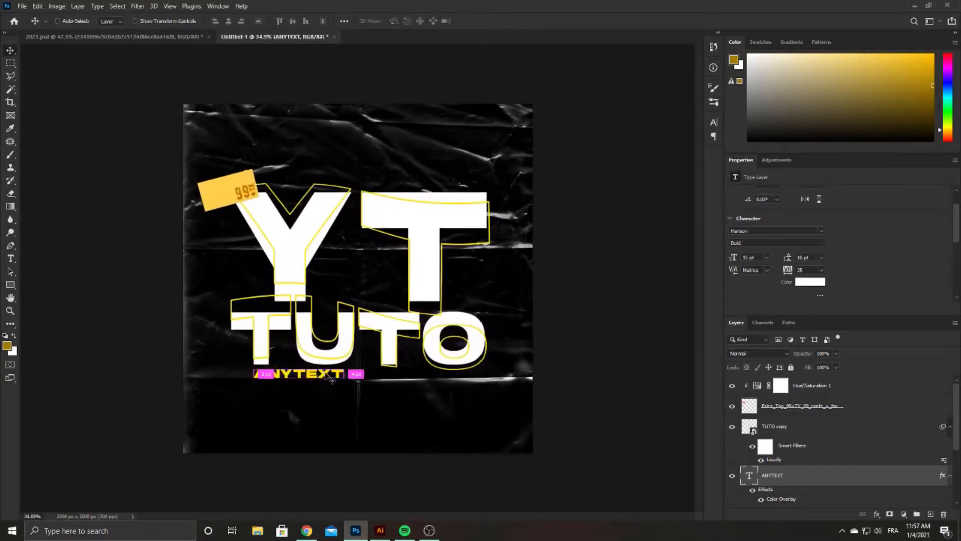
{"action": "key", "text": "ctrl+t"}
{"action": "mouse_move", "coordinate": [344, 377]}
{"action": "left_mouse_down"}
{"action": "mouse_move", "coordinate": [383, 362]}
{"action": "mouse_move", "coordinate": [349, 379]}
{"action": "left_mouse_up"}
{"action": "scroll", "coordinate": [348, 376], "scroll_direction": "down", "scroll_amount": 4}
{"action": "scroll", "coordinate": [350, 343], "scroll_direction": "up", "scroll_amount": 2}
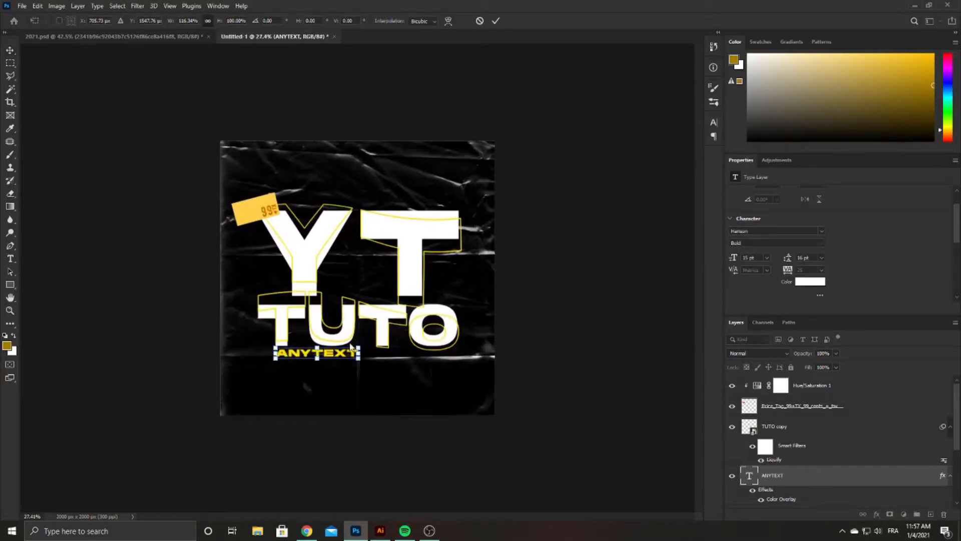
{"action": "left_click", "coordinate": [496, 21]}
{"action": "scroll", "coordinate": [358, 280], "scroll_direction": "up", "scroll_amount": 2}
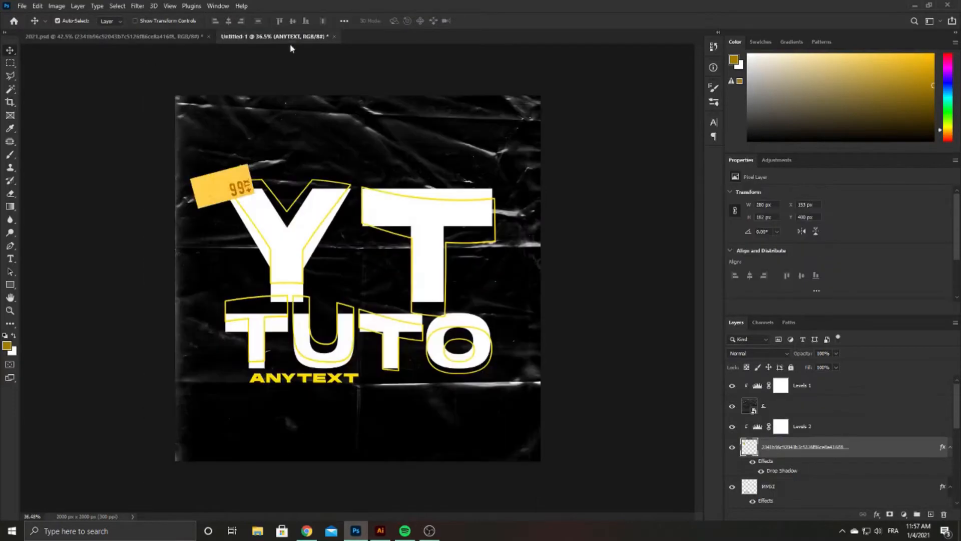
Step: Switch to Illustrator and copy the whole yellow and black MINTAL logo below the artboard in 2021.ai
{"action": "left_click", "coordinate": [381, 530]}
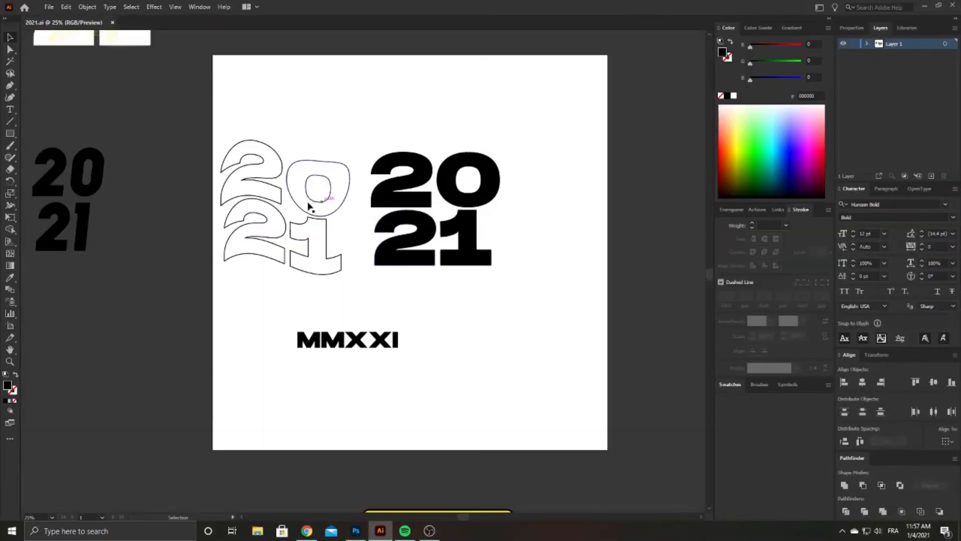
{"action": "scroll", "coordinate": [351, 370], "scroll_direction": "down", "scroll_amount": 4}
{"action": "scroll", "coordinate": [315, 316], "scroll_direction": "up", "scroll_amount": 2}
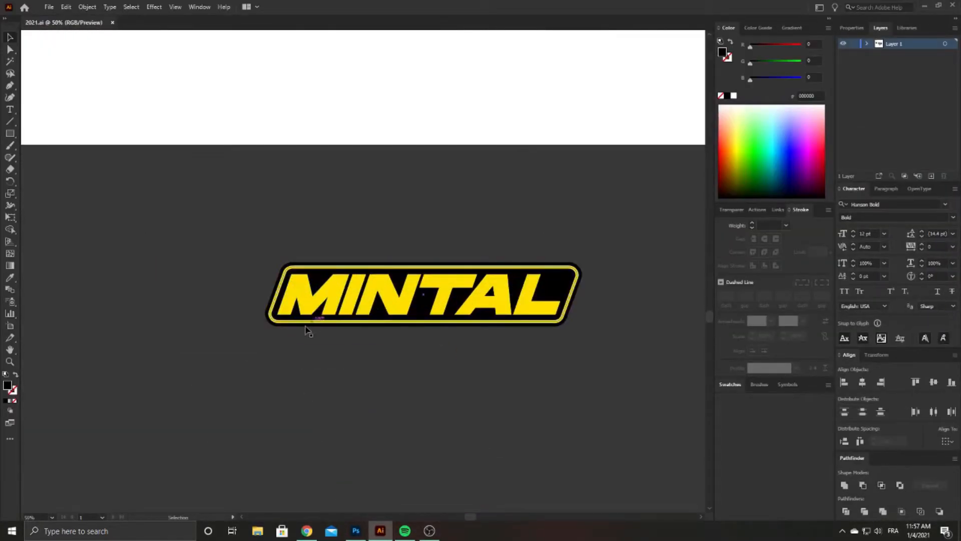
{"action": "left_click_drag", "start_coordinate": [595, 231], "coordinate": [611, 217]}
{"action": "key", "text": "ctrl+c"}
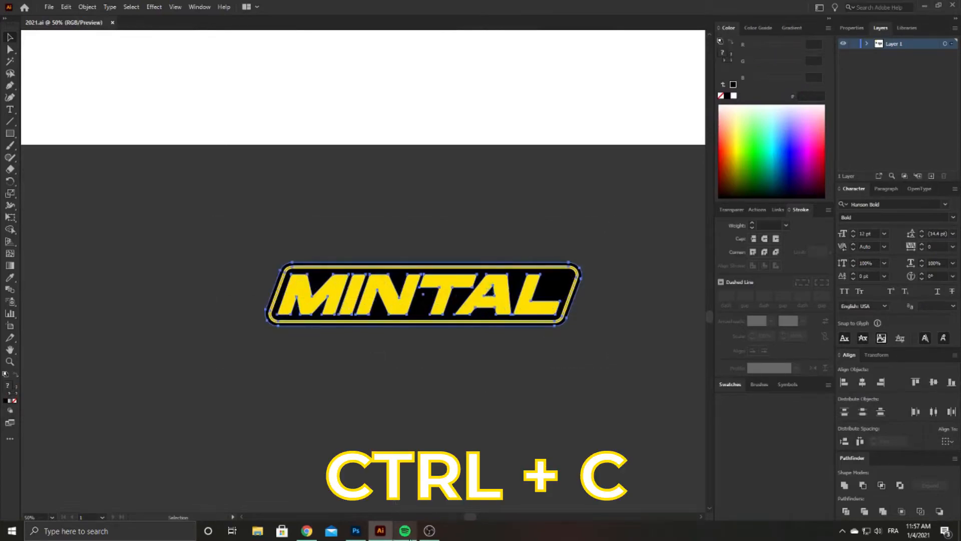
Step: Switch to Photoshop, paste the MINTAL logo, scale it to about 18%, and place it below the lettering near the poster's lower-right corner
{"action": "left_click", "coordinate": [356, 531]}
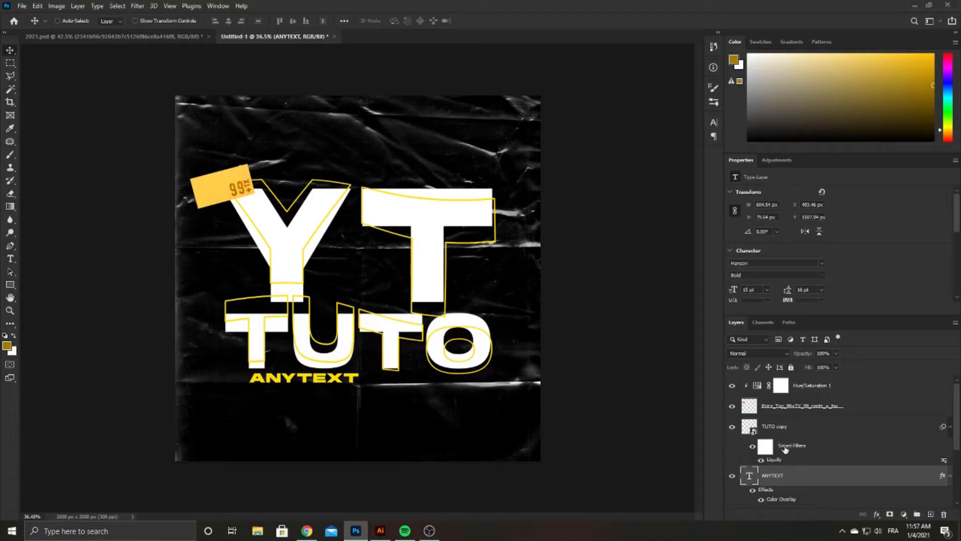
{"action": "key", "text": "ctrl+v"}
{"action": "left_click", "coordinate": [521, 150]}
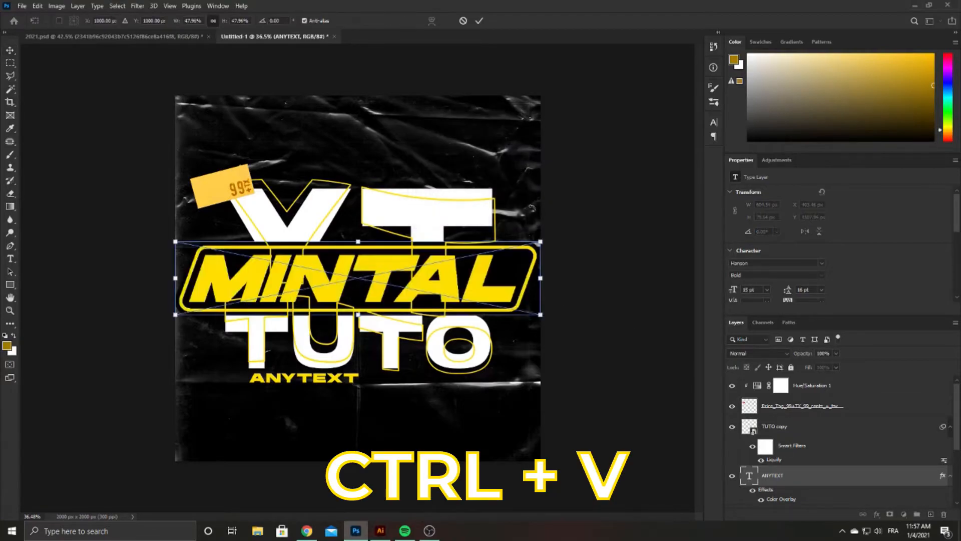
{"action": "left_click_drag", "start_coordinate": [541, 242], "coordinate": [482, 425]}
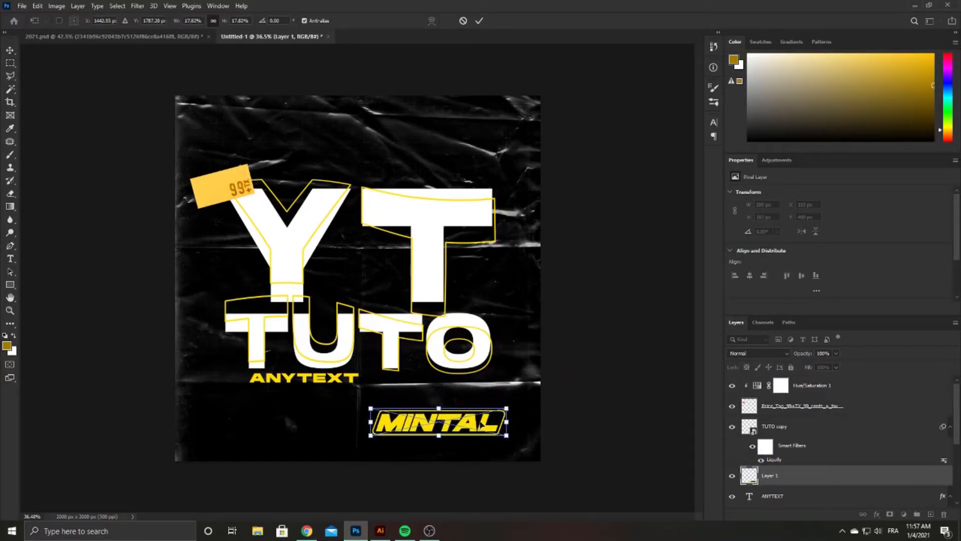
{"action": "left_click", "coordinate": [479, 20]}
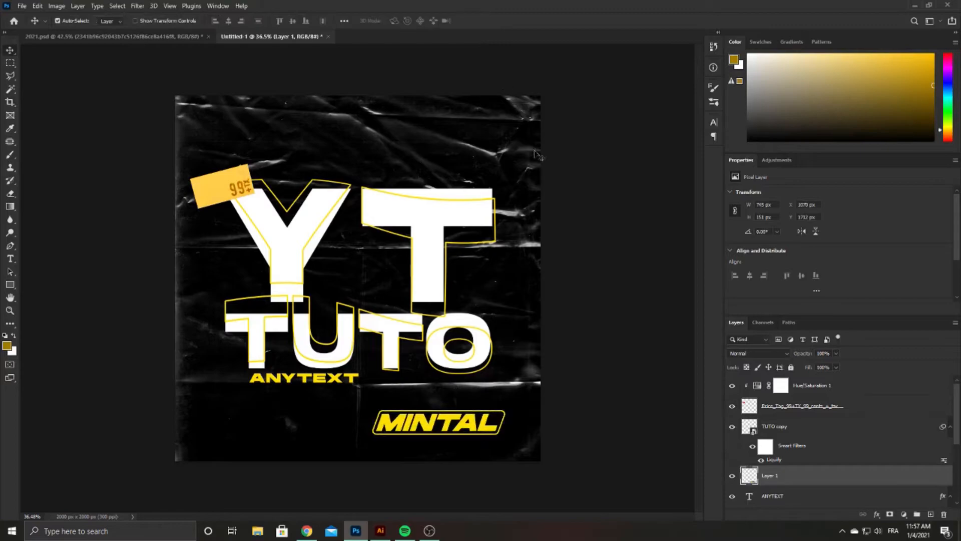
Step: Move the MINTAL logo layer below the YT text layer, directly above the background texture's Levels 1 adjustment
{"action": "scroll", "coordinate": [815, 440], "scroll_direction": "down", "scroll_amount": 3}
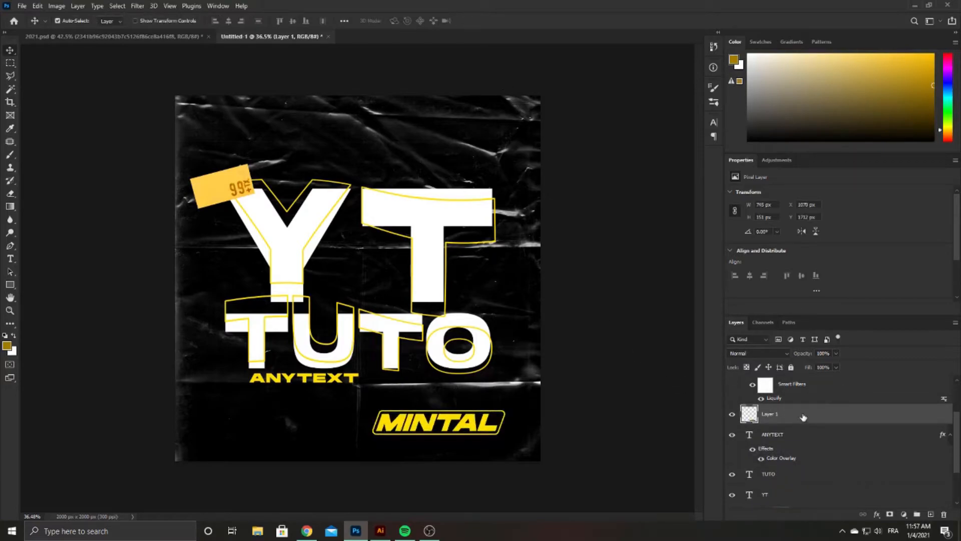
{"action": "scroll", "coordinate": [804, 417], "scroll_direction": "down", "scroll_amount": 1}
{"action": "left_click_drag", "start_coordinate": [806, 397], "coordinate": [808, 482]}
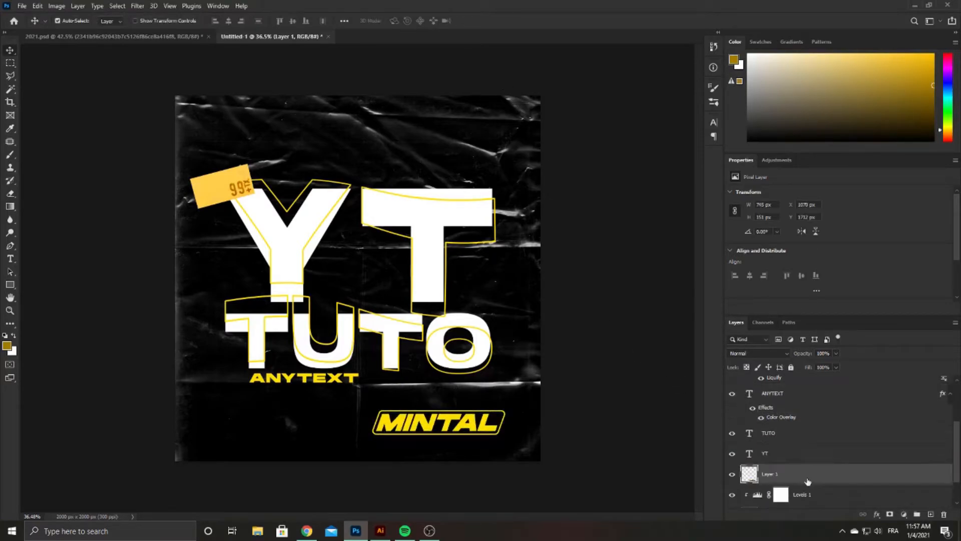
Step: Copy texture layer 6 together with its Levels 1 adjustment and paste the pair directly above the MINTAL logo layer
{"action": "scroll", "coordinate": [808, 482], "scroll_direction": "down", "scroll_amount": 2}
{"action": "left_click", "coordinate": [802, 458]}
{"action": "left_click", "coordinate": [798, 481], "text": "shift"}
{"action": "key", "text": "ctrl+c"}
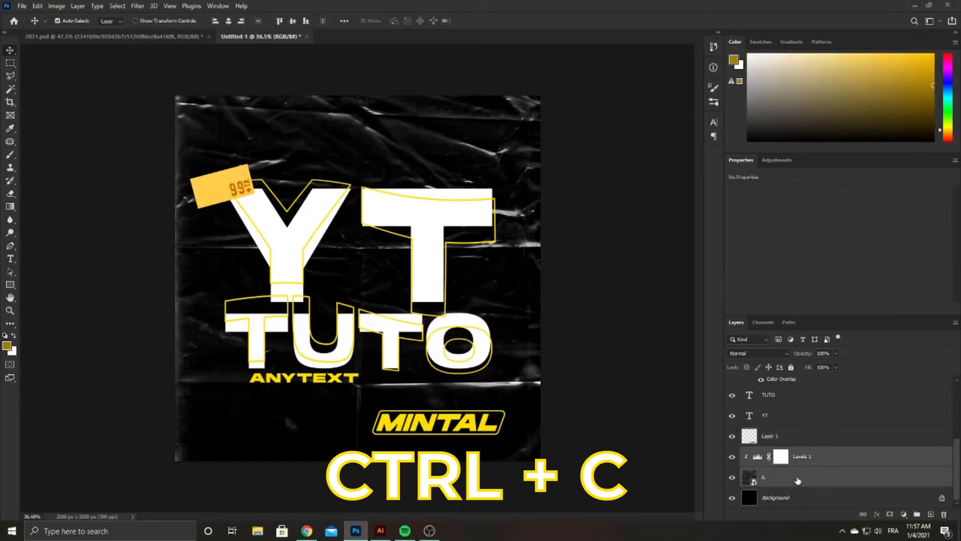
{"action": "left_click", "coordinate": [795, 435]}
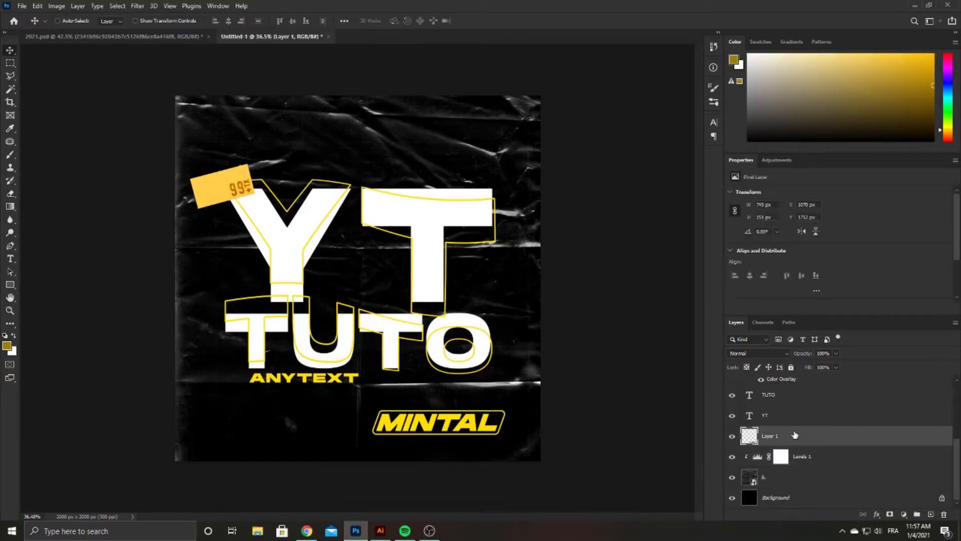
{"action": "key", "text": "ctrl+v"}
{"action": "scroll", "coordinate": [792, 436], "scroll_direction": "down", "scroll_amount": 1}
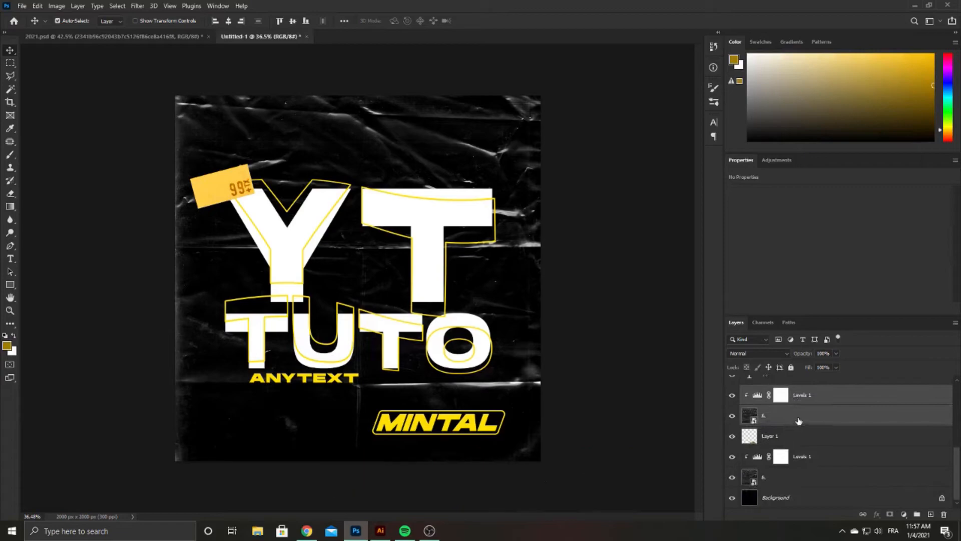
Step: Clip the pasted texture layer 6 to the MINTAL logo layer and set its blend mode to Darker Color
{"action": "left_click", "coordinate": [800, 421]}
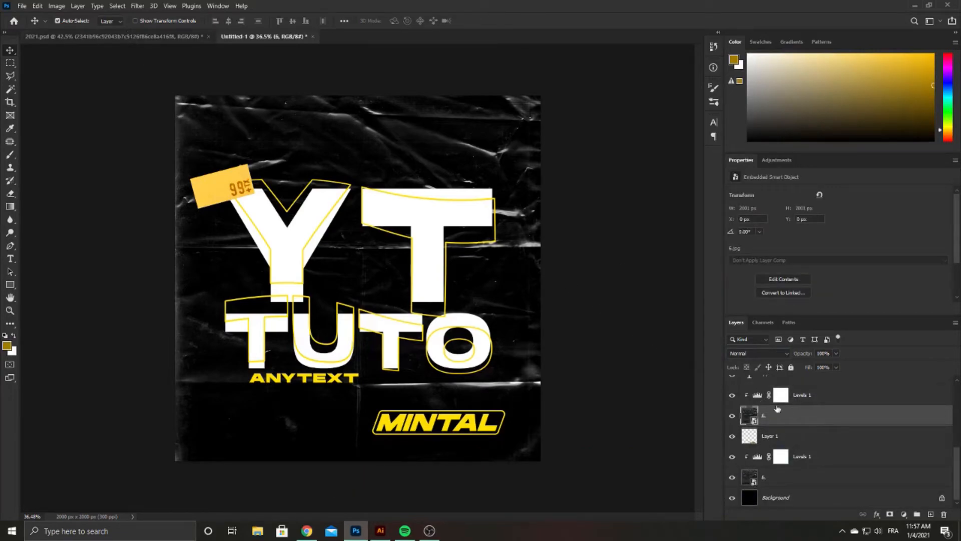
{"action": "left_click", "coordinate": [799, 425], "text": "alt"}
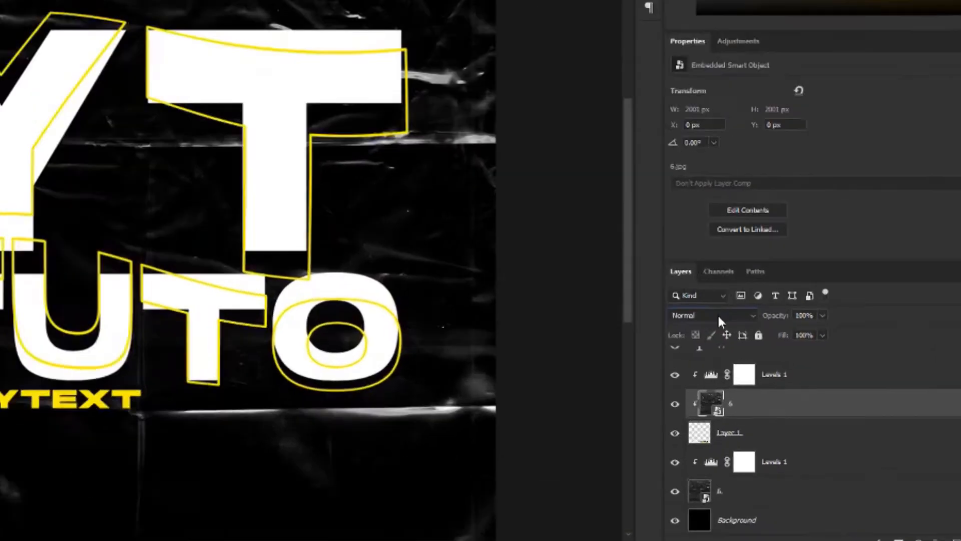
{"action": "left_click", "coordinate": [781, 353]}
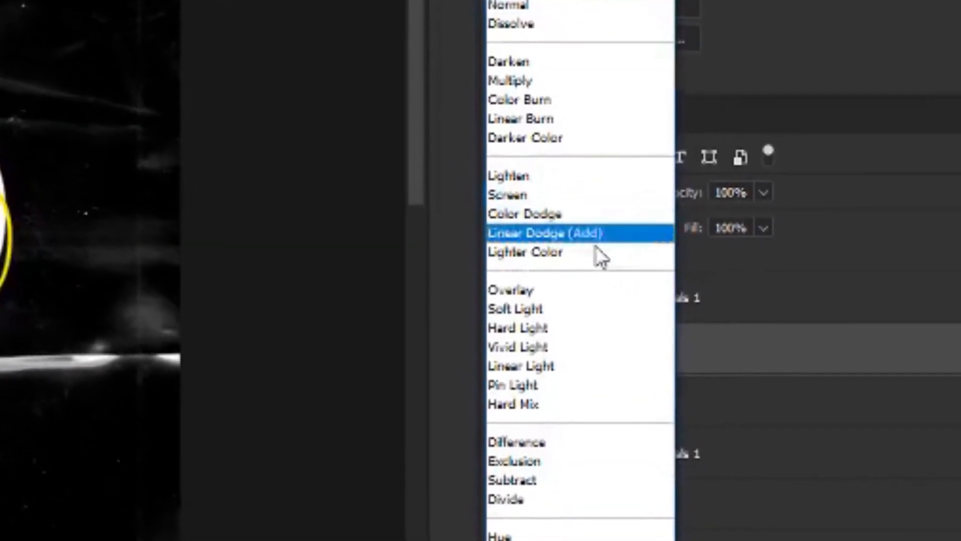
{"action": "left_click", "coordinate": [553, 127]}
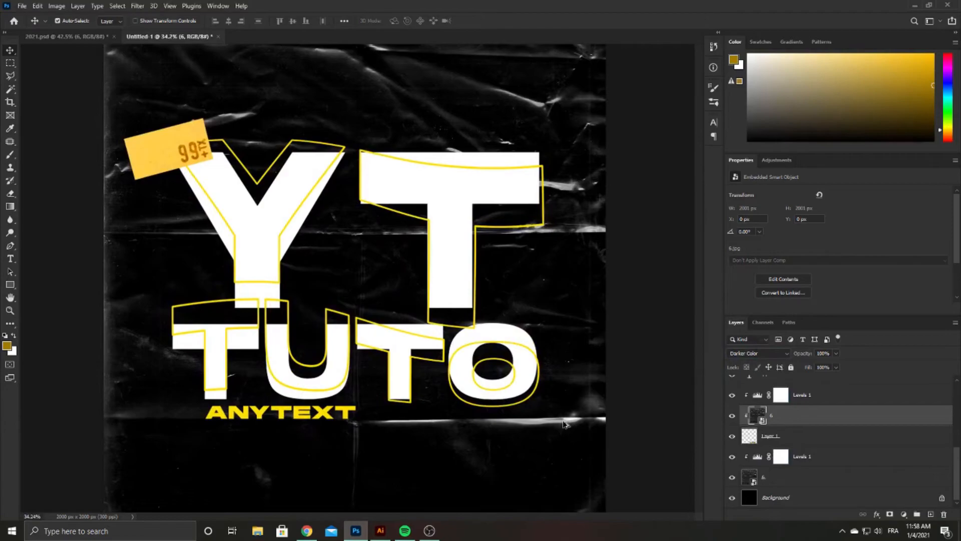
Step: Lower the opacity of the texture clipped to the MINTAL logo to 53%
{"action": "scroll", "coordinate": [531, 400], "scroll_direction": "up", "scroll_amount": 5}
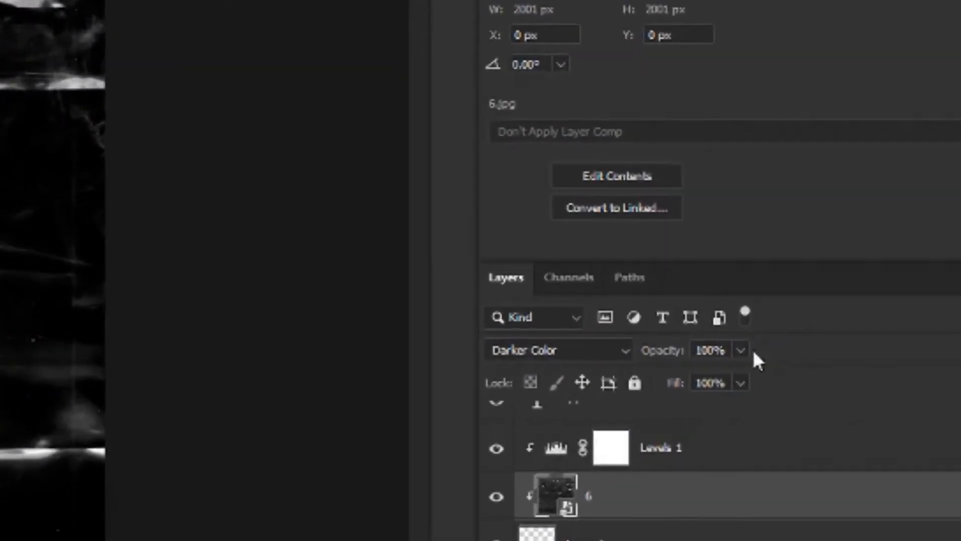
{"action": "left_click", "coordinate": [836, 354]}
{"action": "left_click_drag", "start_coordinate": [836, 366], "coordinate": [818, 369]}
{"action": "left_click_drag", "start_coordinate": [670, 391], "coordinate": [662, 390]}
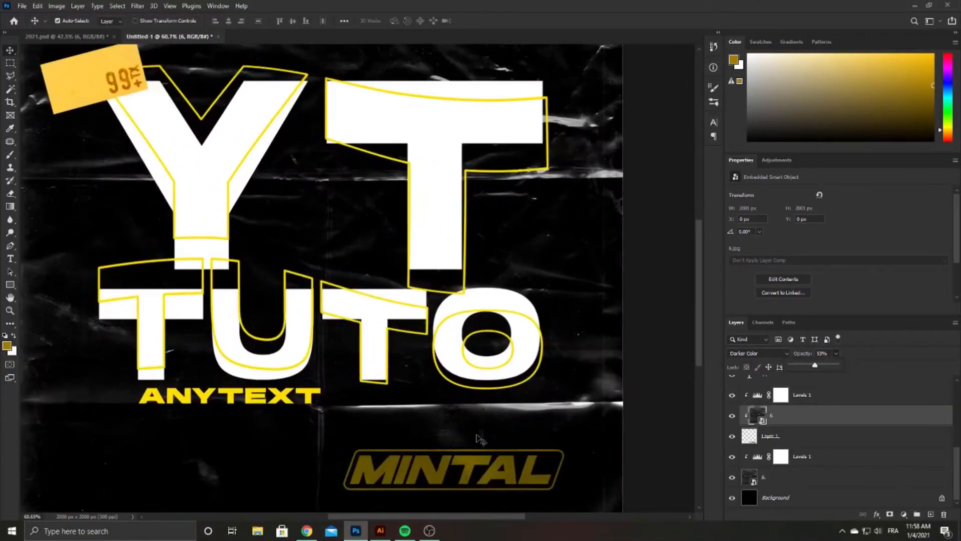
{"action": "scroll", "coordinate": [481, 439], "scroll_direction": "down", "scroll_amount": 2}
{"action": "scroll", "coordinate": [481, 382], "scroll_direction": "down", "scroll_amount": 1}
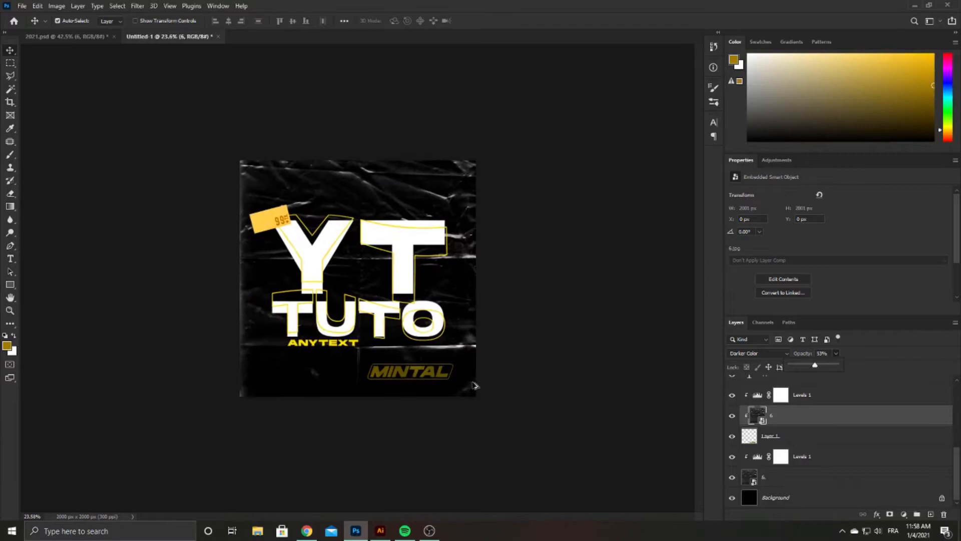
{"action": "left_click", "coordinate": [622, 371]}
Step: Adjust the hue of the price tag's Hue/Saturation 1 layer towards yellow and raise its Saturation to +83
{"action": "scroll", "coordinate": [809, 433], "scroll_direction": "up", "scroll_amount": 5}
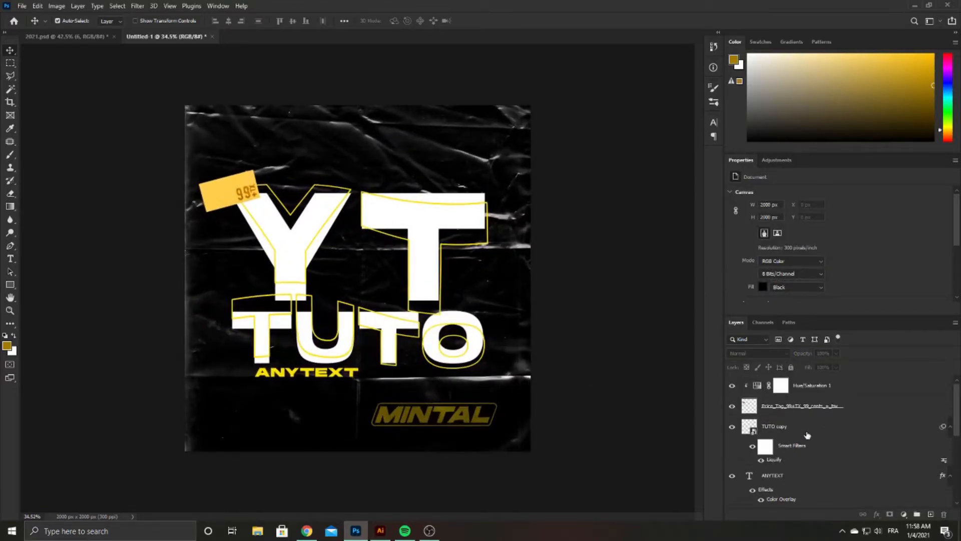
{"action": "left_click", "coordinate": [757, 386]}
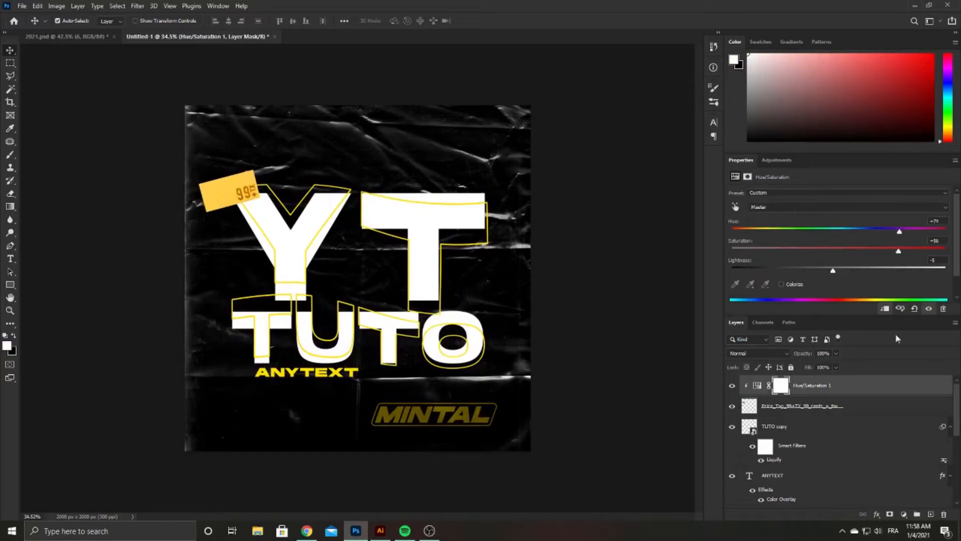
{"action": "left_click", "coordinate": [781, 284]}
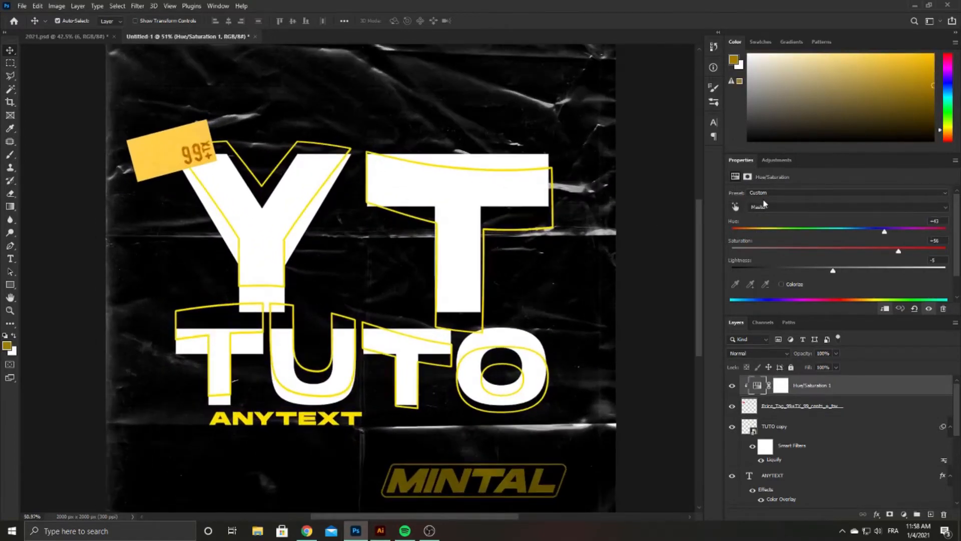
{"action": "left_click_drag", "start_coordinate": [924, 250], "coordinate": [886, 231]}
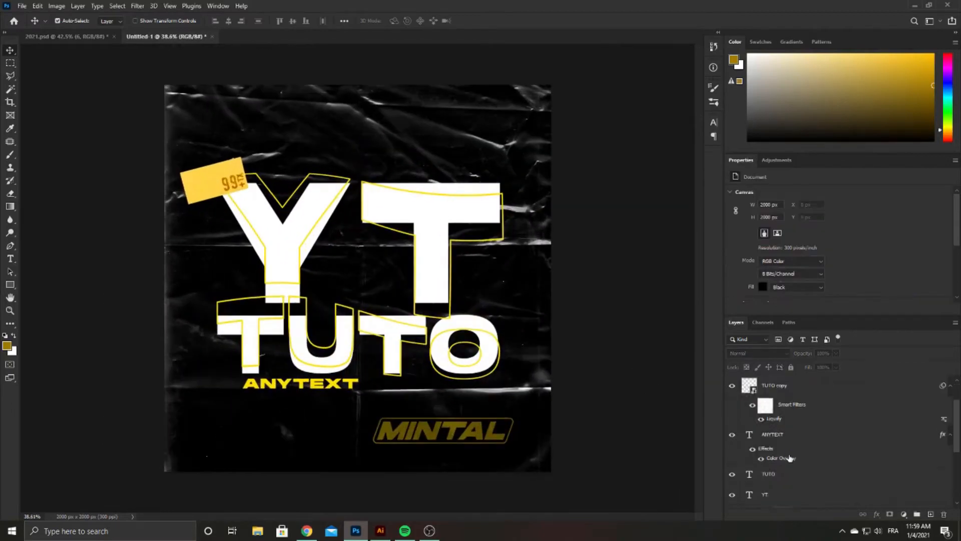
Step: Copy the background texture layer 6 with its Levels 1 adjustment and paste both above Hue/Saturation 1, on top of all layers
{"action": "left_click", "coordinate": [806, 476], "text": "ctrl"}
{"action": "key", "text": "ctrl+c"}
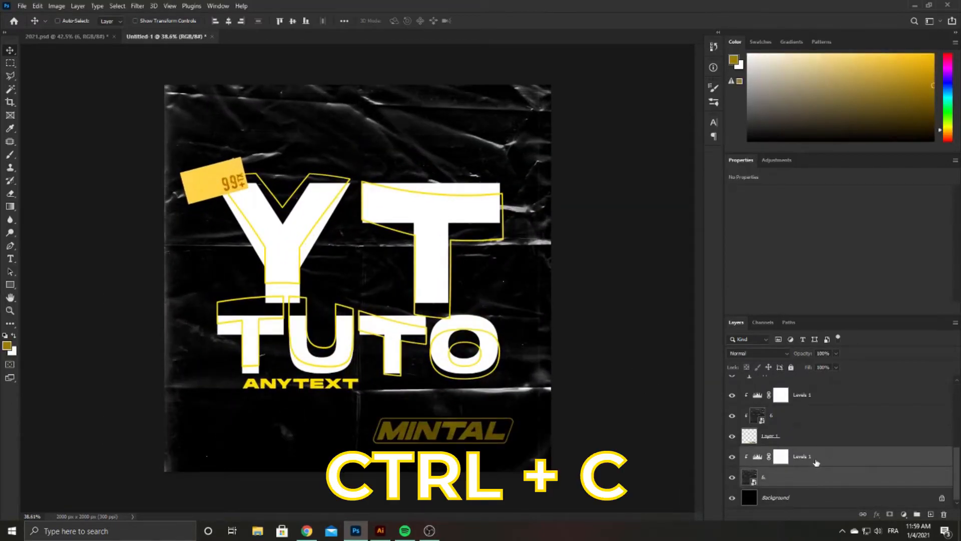
{"action": "scroll", "coordinate": [816, 462], "scroll_direction": "up", "scroll_amount": 5}
{"action": "left_click", "coordinate": [825, 389]}
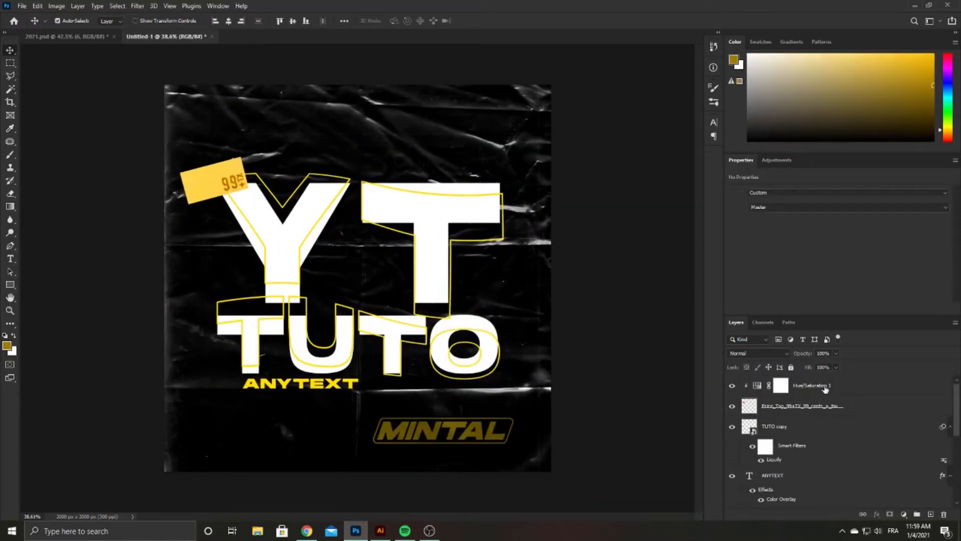
{"action": "left_click", "coordinate": [45, 40]}
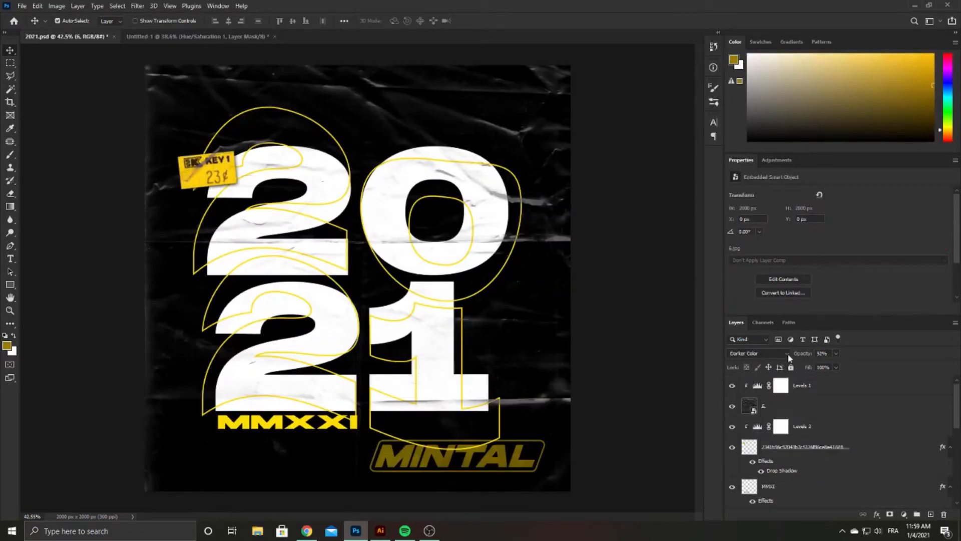
{"action": "left_click", "coordinate": [233, 37]}
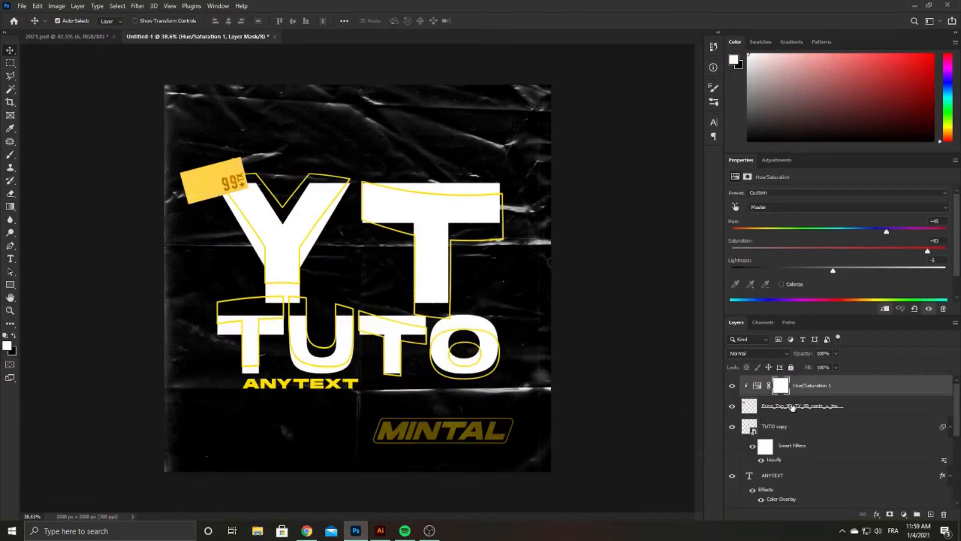
{"action": "key", "text": "ctrl+v"}
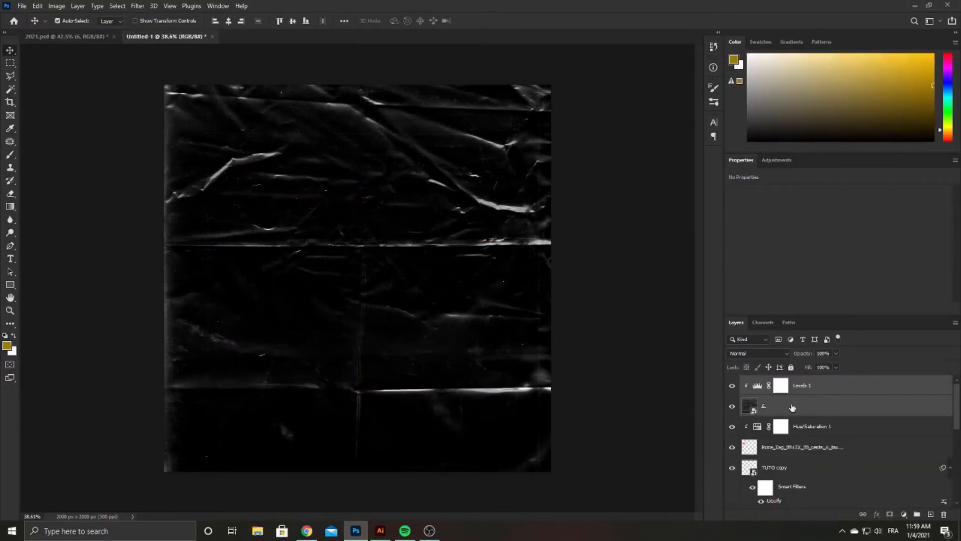
Step: Check the top texture's blend mode in 2021.psd and set the pasted top texture layer 6 in Untitled-1 to Difference
{"action": "left_click", "coordinate": [78, 38]}
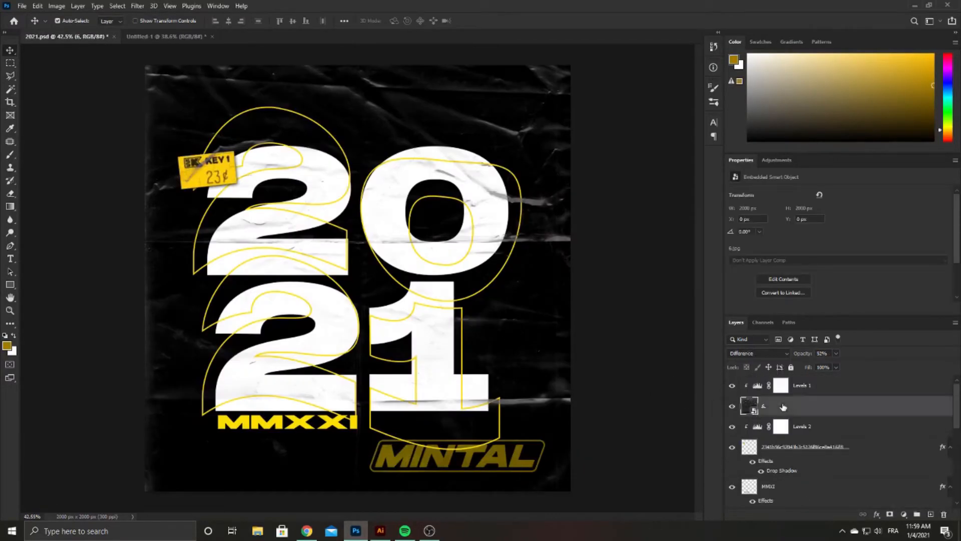
{"action": "left_click", "coordinate": [161, 37]}
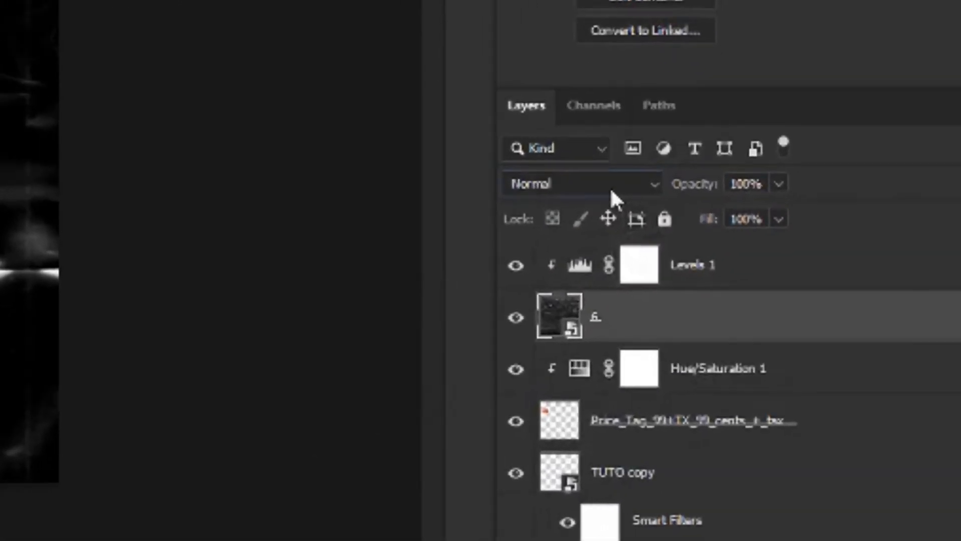
{"action": "left_click", "coordinate": [776, 355]}
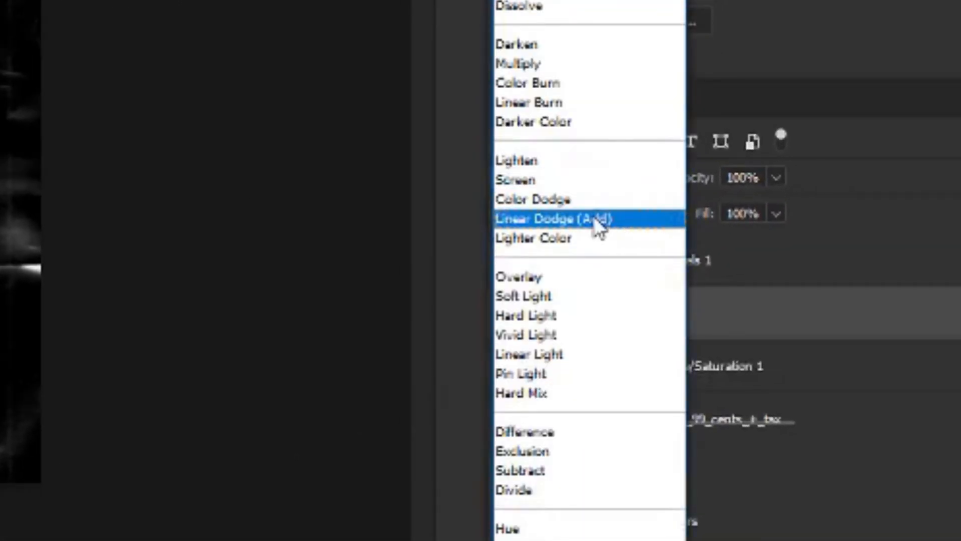
{"action": "left_click", "coordinate": [558, 432]}
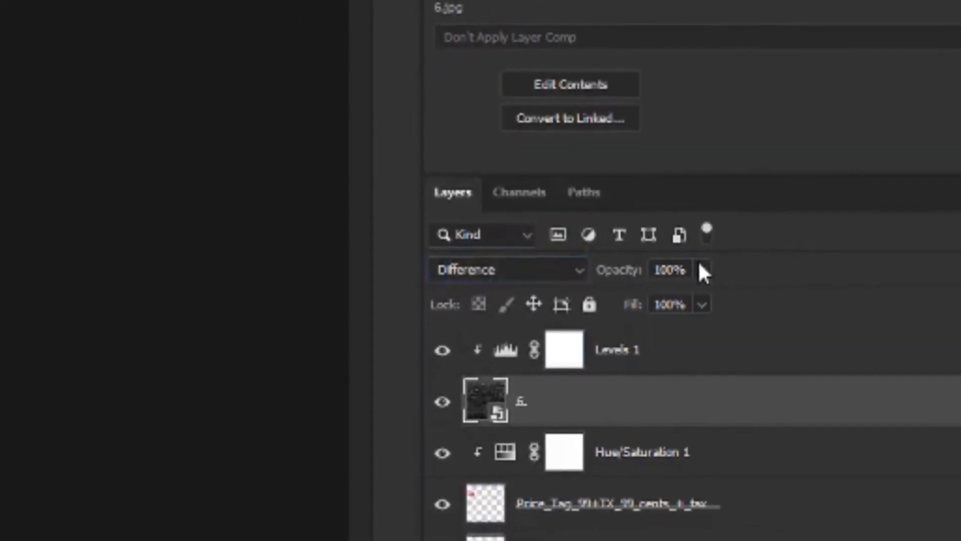
Step: Reduce the top texture layer's opacity to 51% and deselect the layer
{"action": "left_click", "coordinate": [834, 350]}
{"action": "left_click_drag", "start_coordinate": [729, 310], "coordinate": [678, 311]}
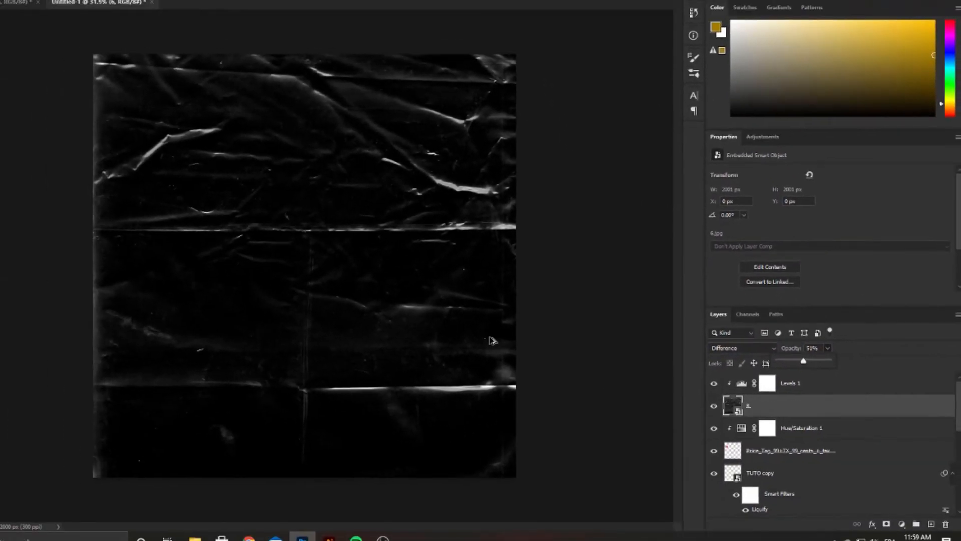
{"action": "scroll", "coordinate": [490, 337], "scroll_direction": "down", "scroll_amount": 4}
{"action": "scroll", "coordinate": [388, 339], "scroll_direction": "up", "scroll_amount": 8}
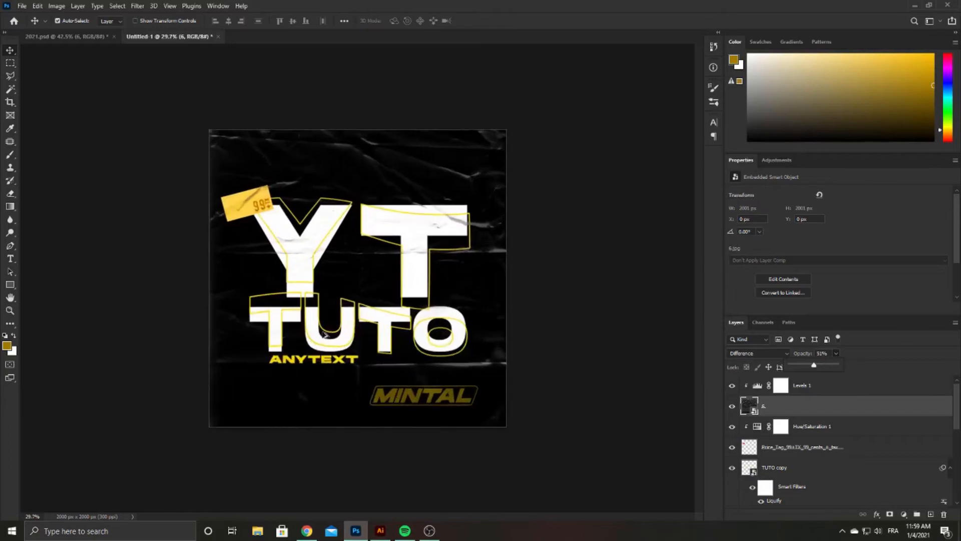
{"action": "scroll", "coordinate": [255, 323], "scroll_direction": "down", "scroll_amount": 1}
{"action": "scroll", "coordinate": [323, 332], "scroll_direction": "down", "scroll_amount": 1}
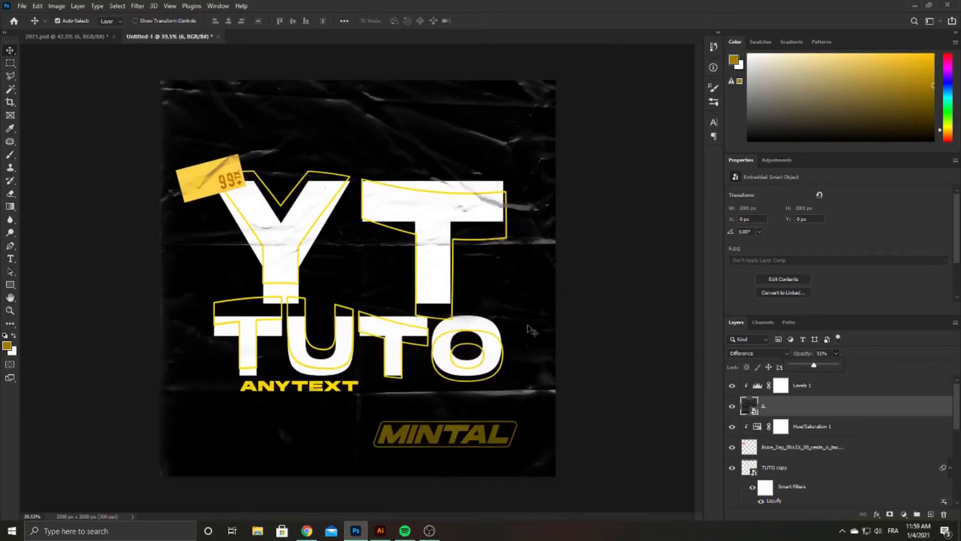
{"action": "left_click", "coordinate": [640, 344]}
Step: Save the finished poster as a Photoshop document named YTTUTO.psd
{"action": "scroll", "coordinate": [493, 319], "scroll_direction": "down", "scroll_amount": 2}
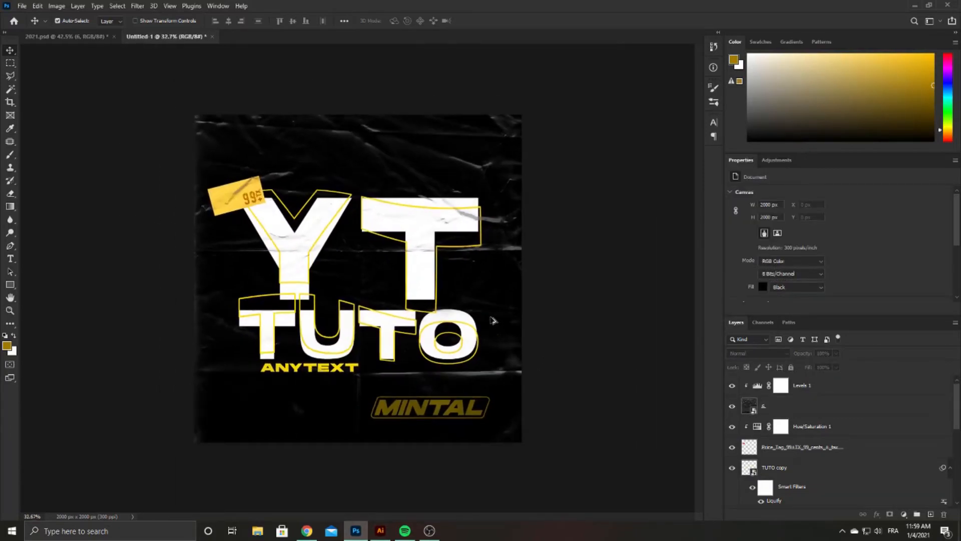
{"action": "scroll", "coordinate": [493, 321], "scroll_direction": "up", "scroll_amount": 1}
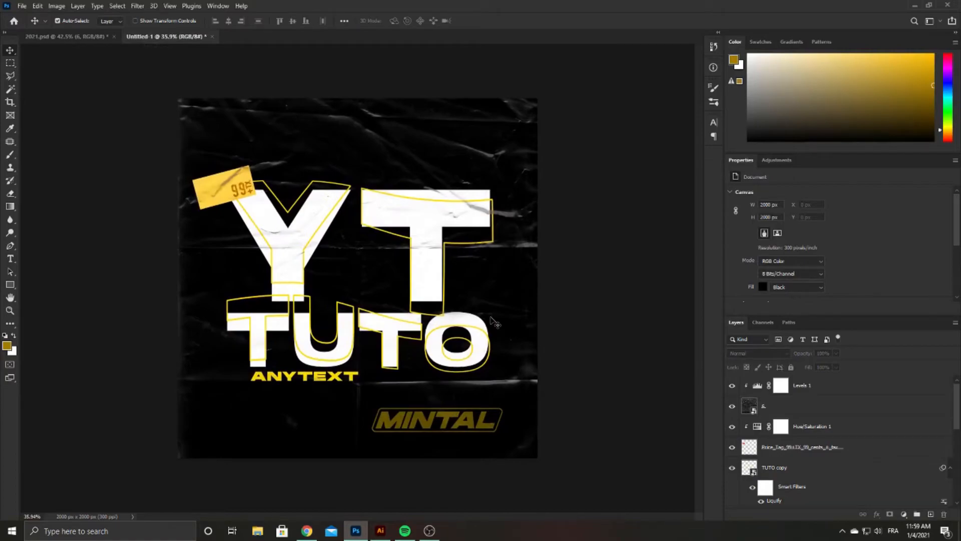
{"action": "key", "text": "ctrl+s"}
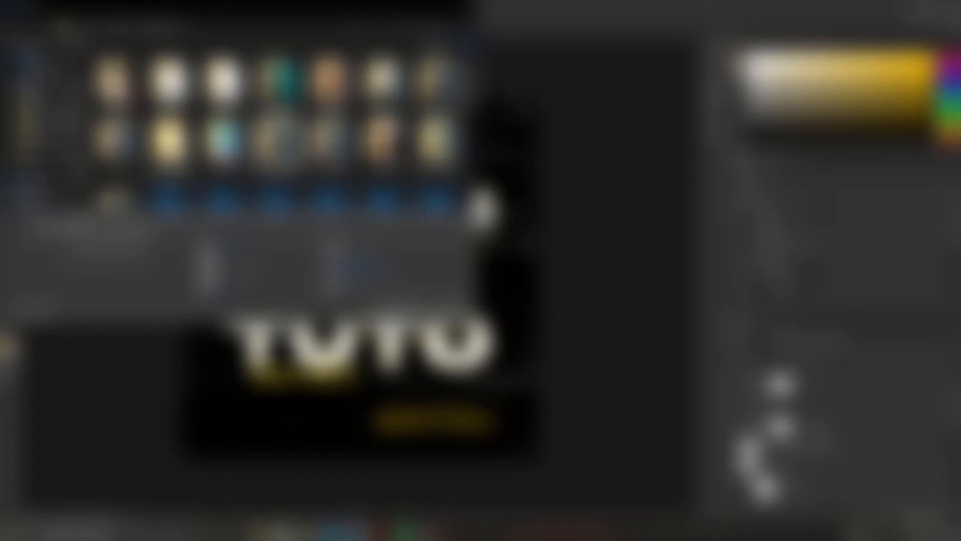
{"action": "key", "text": "Return"}
{"action": "key", "text": "Return"}
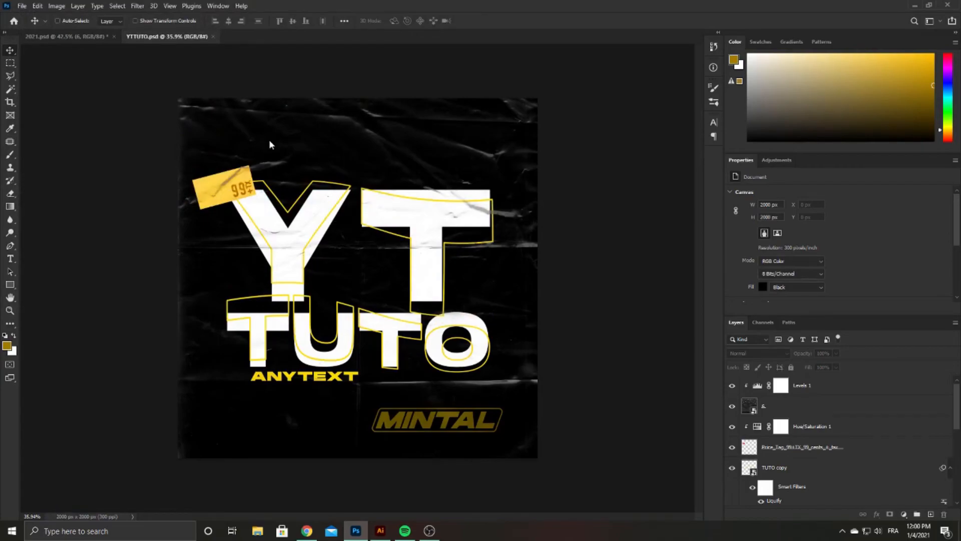
Step: Export the poster for the web at 100 percent size, 2000 x 2000 px, and save the image file
{"action": "key", "text": "ctrl+shift+alt+s"}
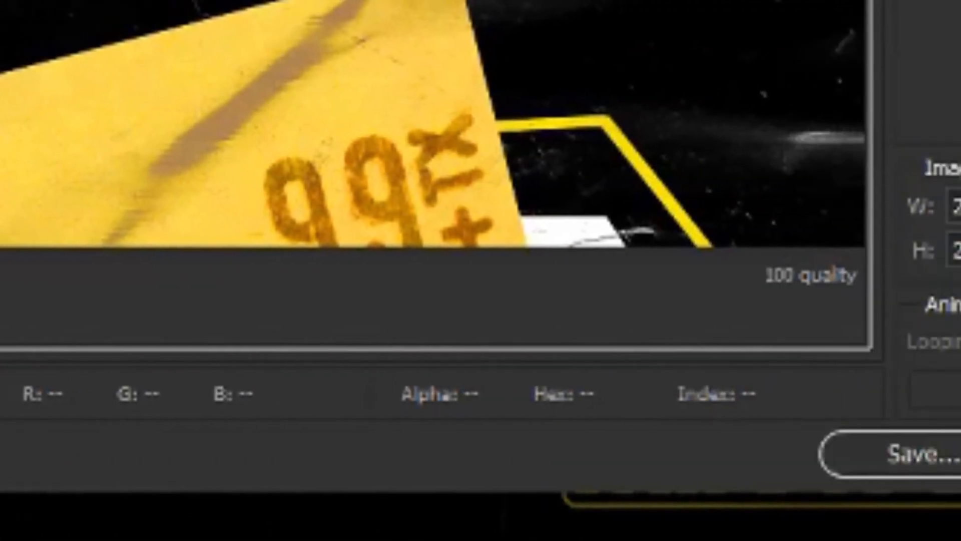
{"action": "left_click", "coordinate": [826, 208]}
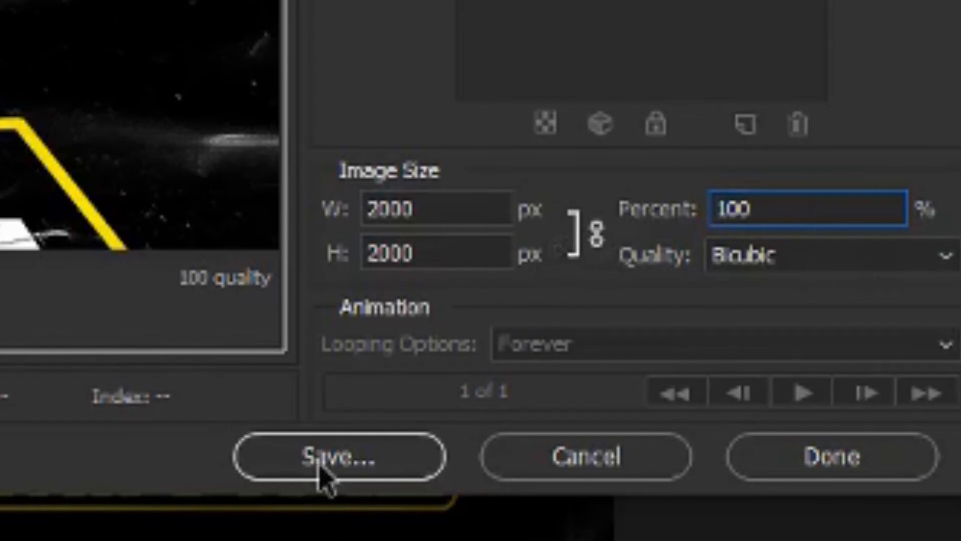
{"action": "left_click", "coordinate": [320, 468]}
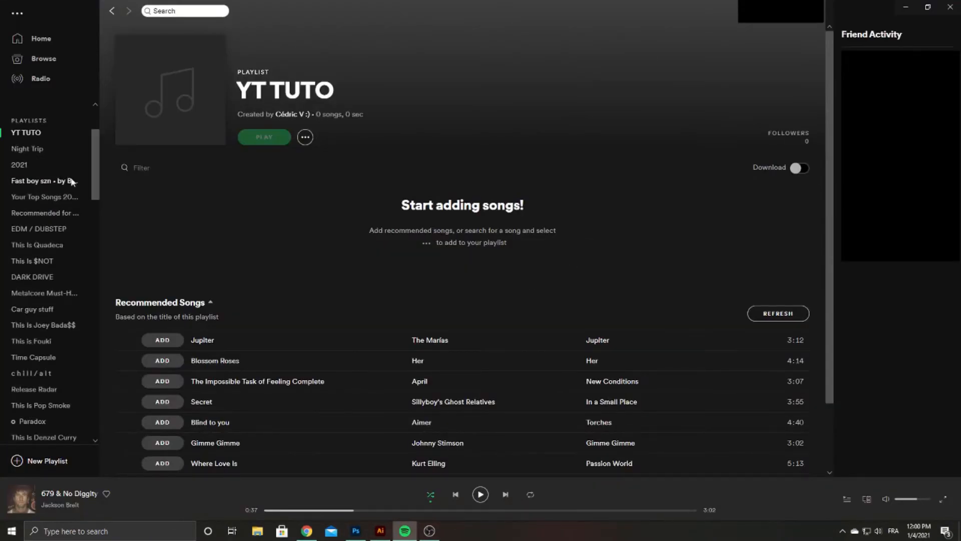
Step: In Spotify, choose the exported poster image as the YT TUTO playlist's cover and save the playlist details
{"action": "mouse_move", "coordinate": [168, 95]}
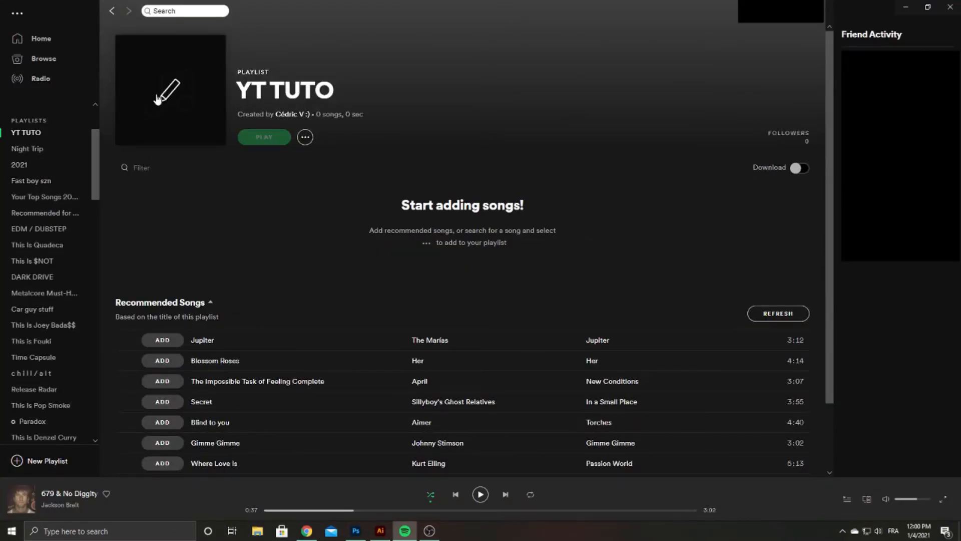
{"action": "left_click", "coordinate": [167, 95]}
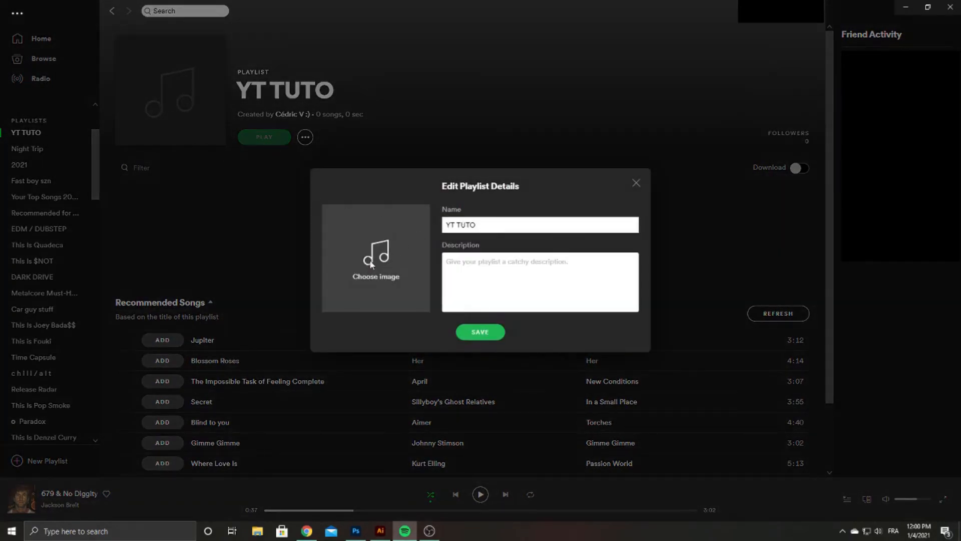
{"action": "left_click", "coordinate": [373, 274]}
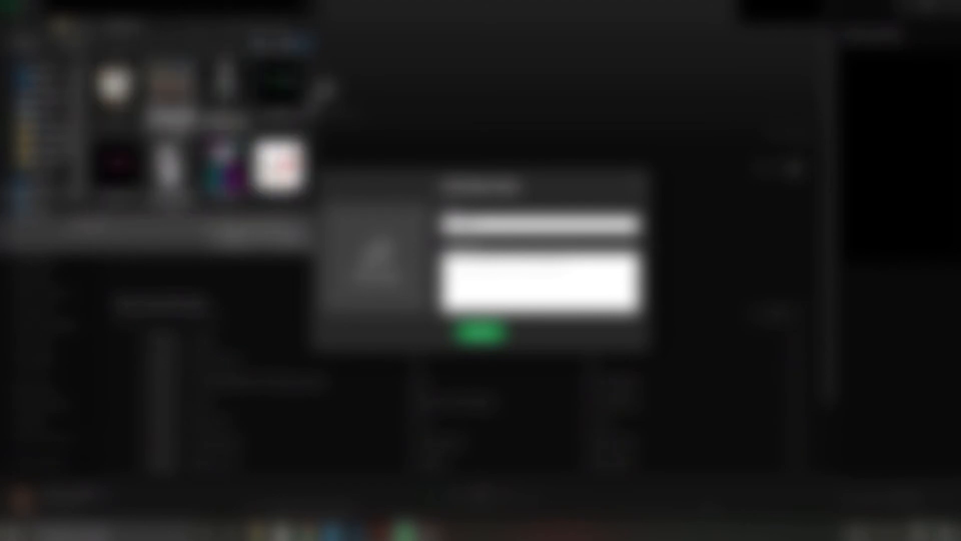
{"action": "scroll", "coordinate": [171, 120], "scroll_direction": "down", "scroll_amount": 5}
{"action": "scroll", "coordinate": [171, 120], "scroll_direction": "up", "scroll_amount": 1}
{"action": "scroll", "coordinate": [197, 131], "scroll_direction": "up", "scroll_amount": 2}
{"action": "scroll", "coordinate": [196, 131], "scroll_direction": "down", "scroll_amount": 3}
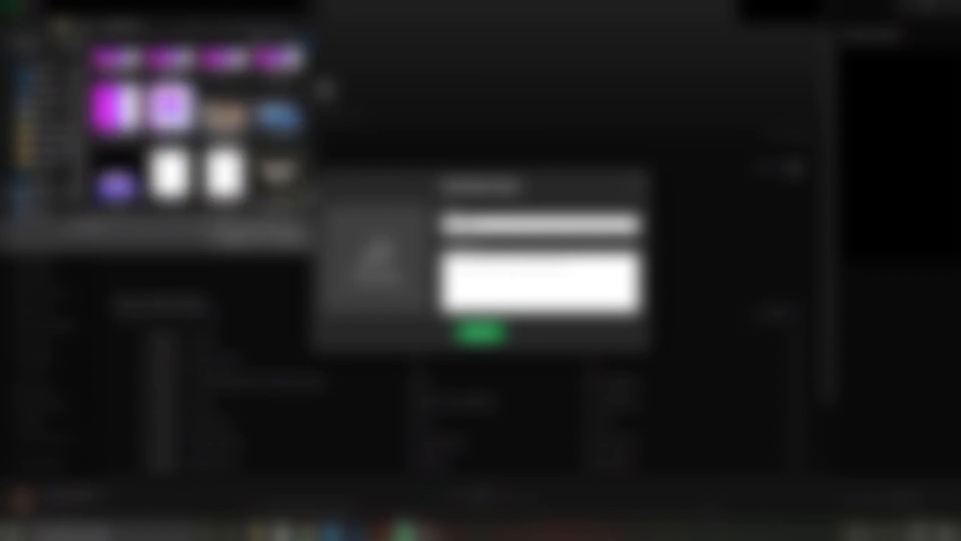
{"action": "double_click", "coordinate": [278, 173]}
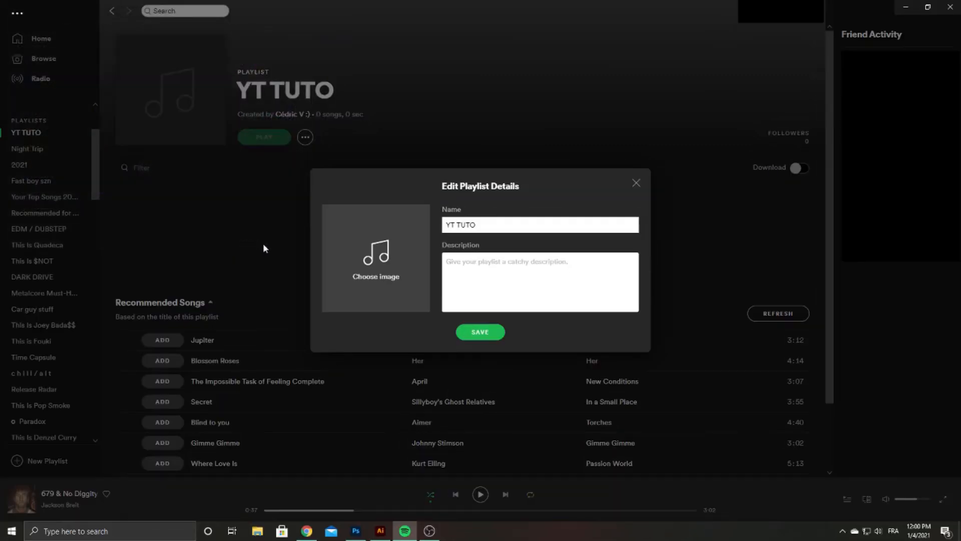
{"action": "left_click", "coordinate": [480, 345]}
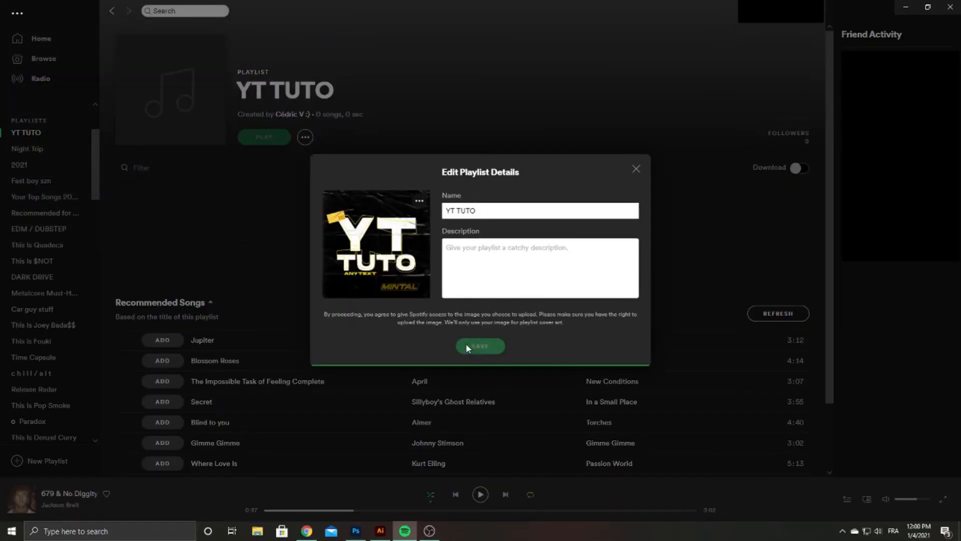